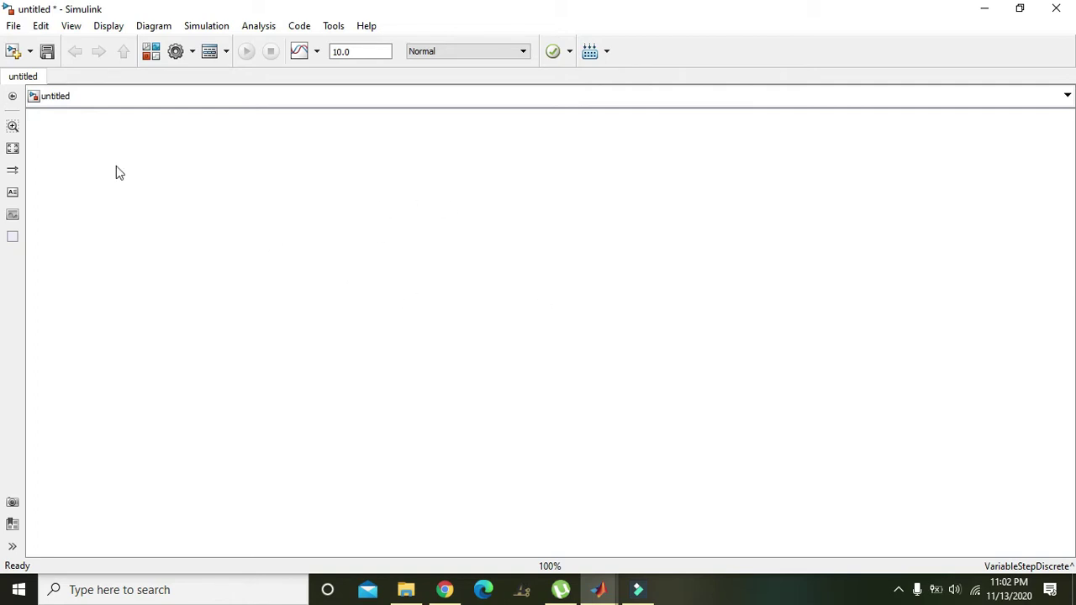
Step: Open the Library Browser and search it for the Sine Wave block
click(72, 27)
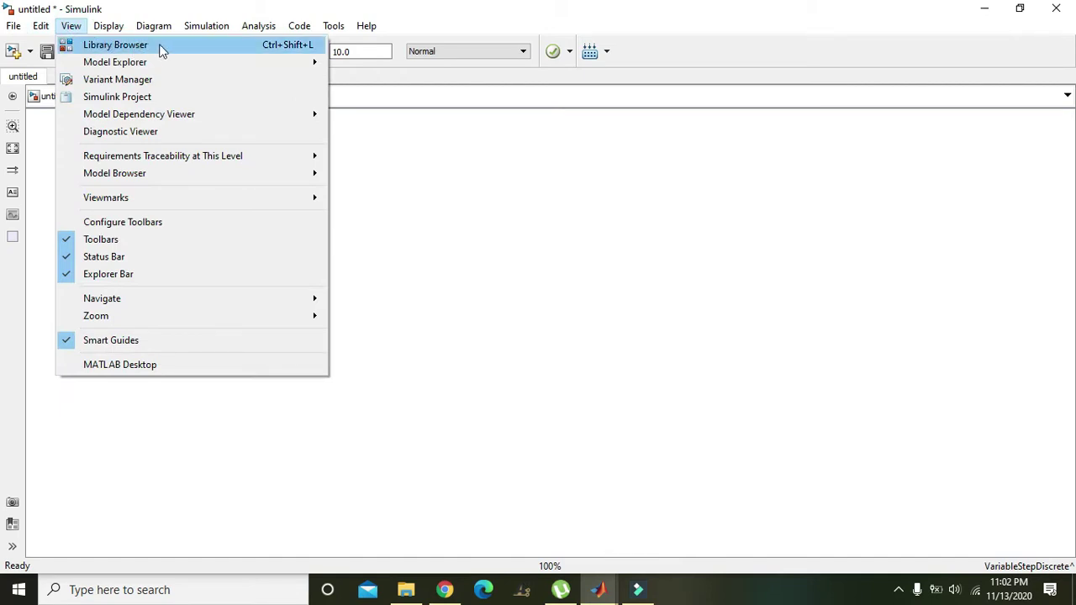
click(135, 46)
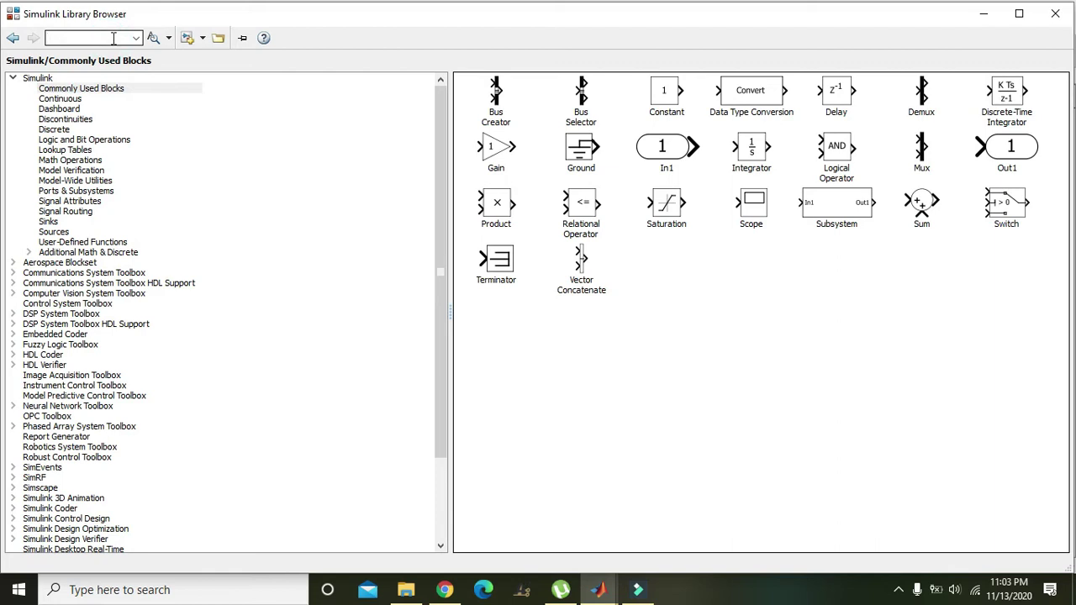
click(112, 38)
text(sin)
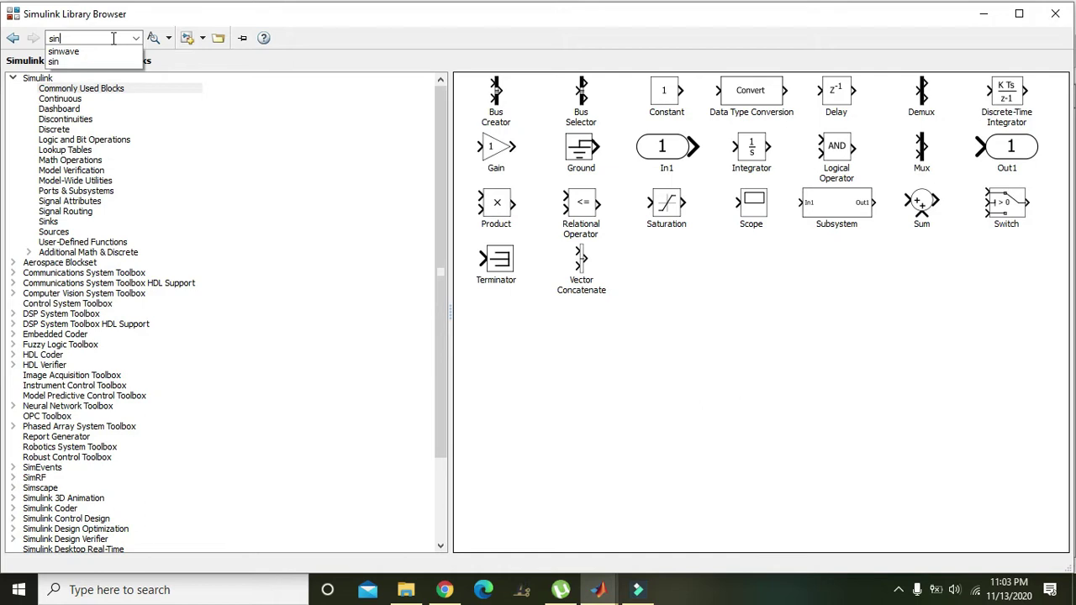
text(w)
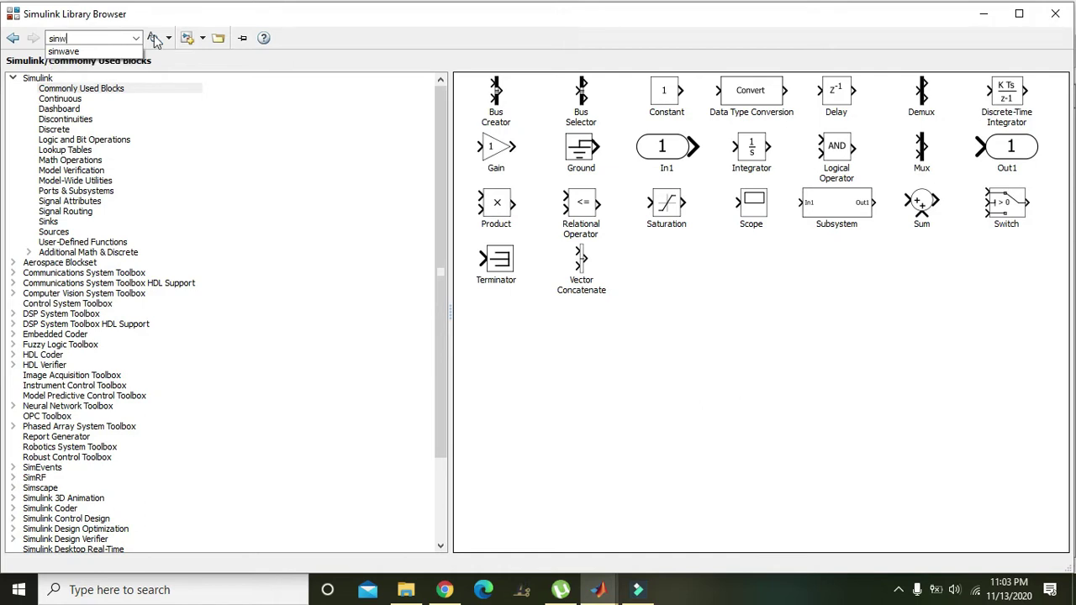
click(153, 38)
click(101, 37)
click(102, 37)
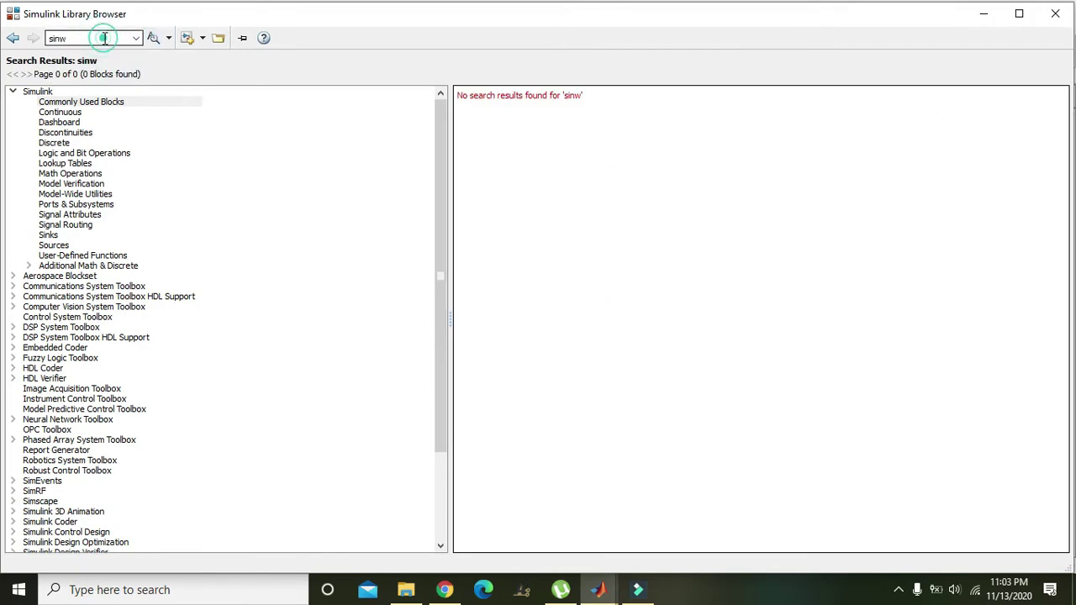
key(BackSpace)
text(e)
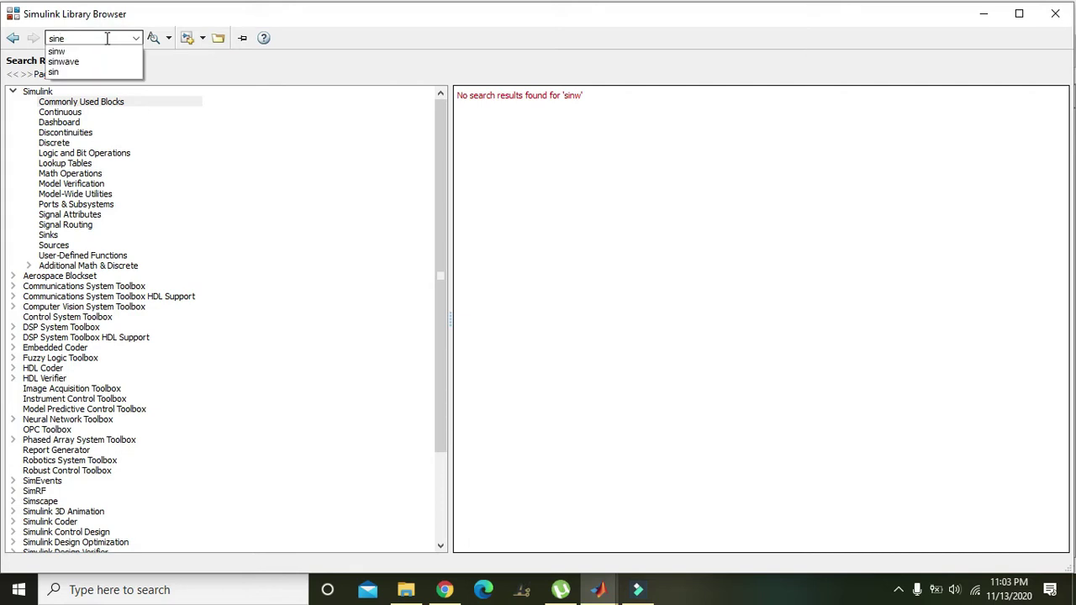
text(a)
key(Return)
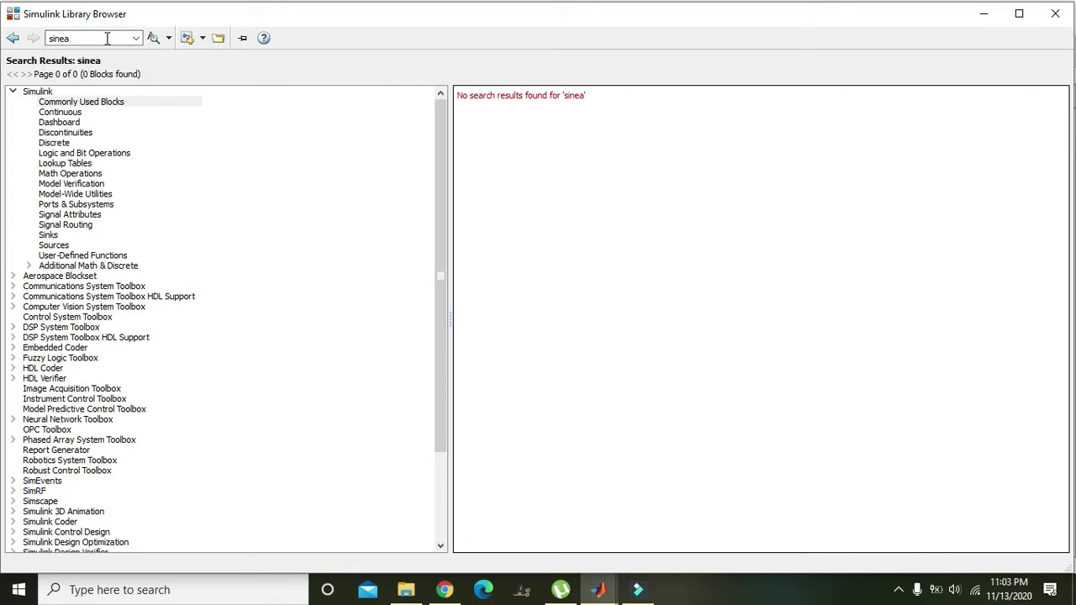
Step: Refine the search to 'sine wa' and add the Sine Wave block to model untitled
double_click(63, 38)
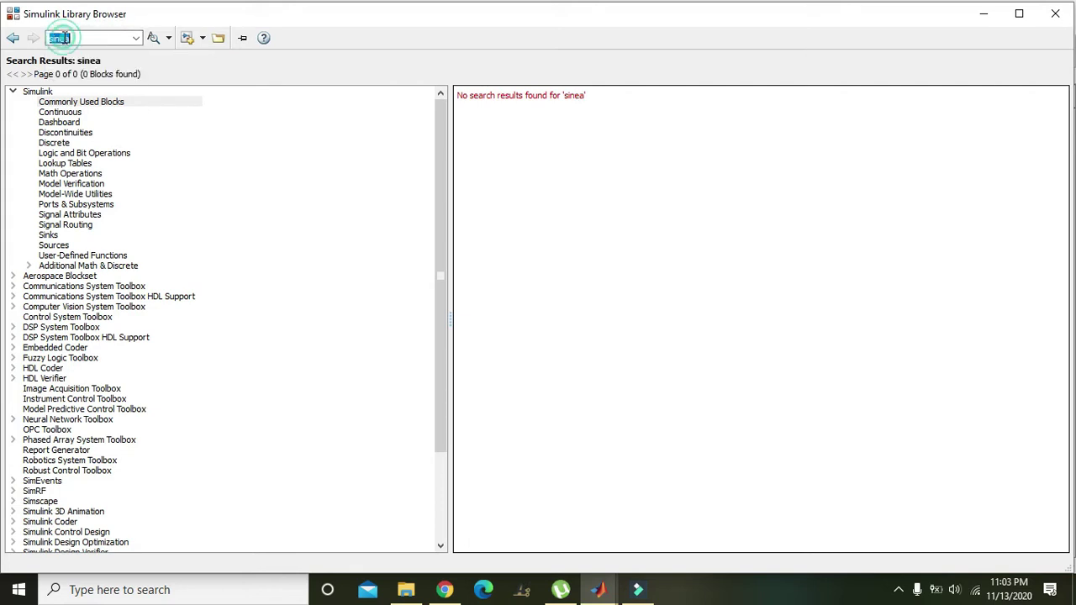
click(67, 39)
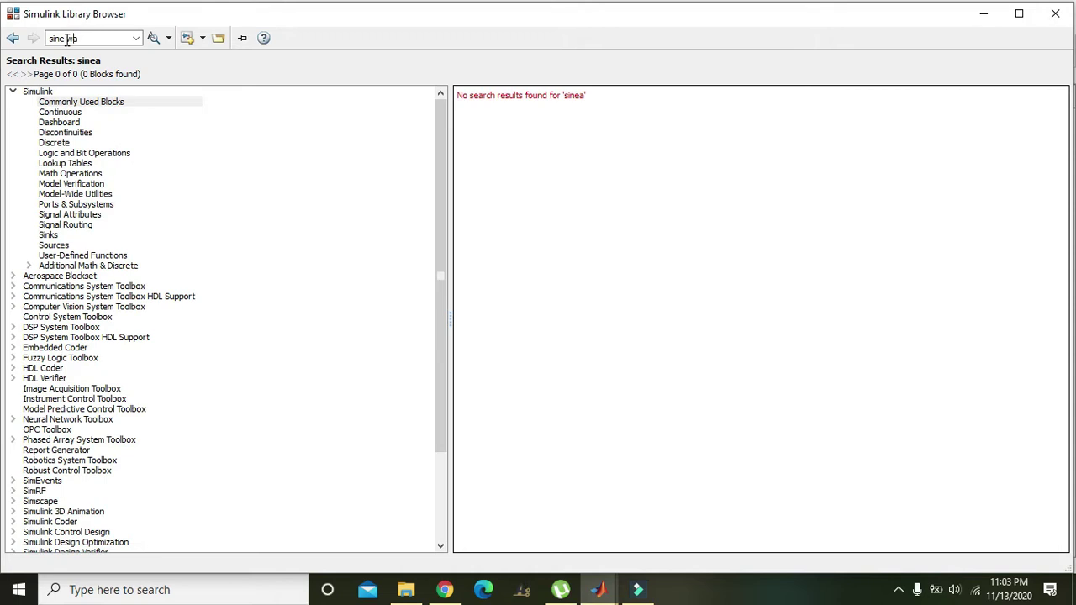
text(w)
key(Return)
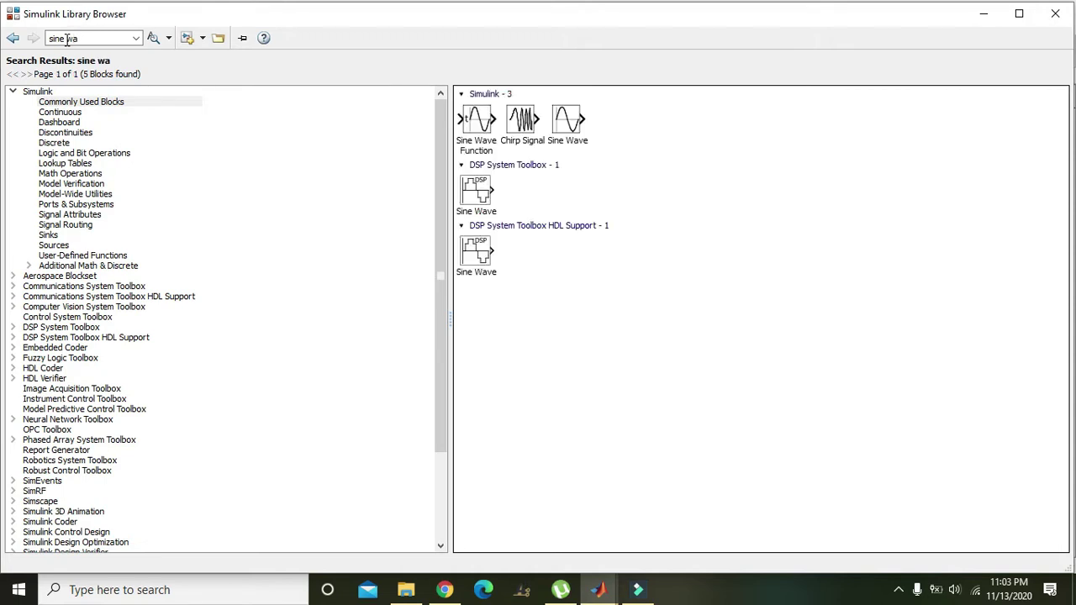
click(568, 122)
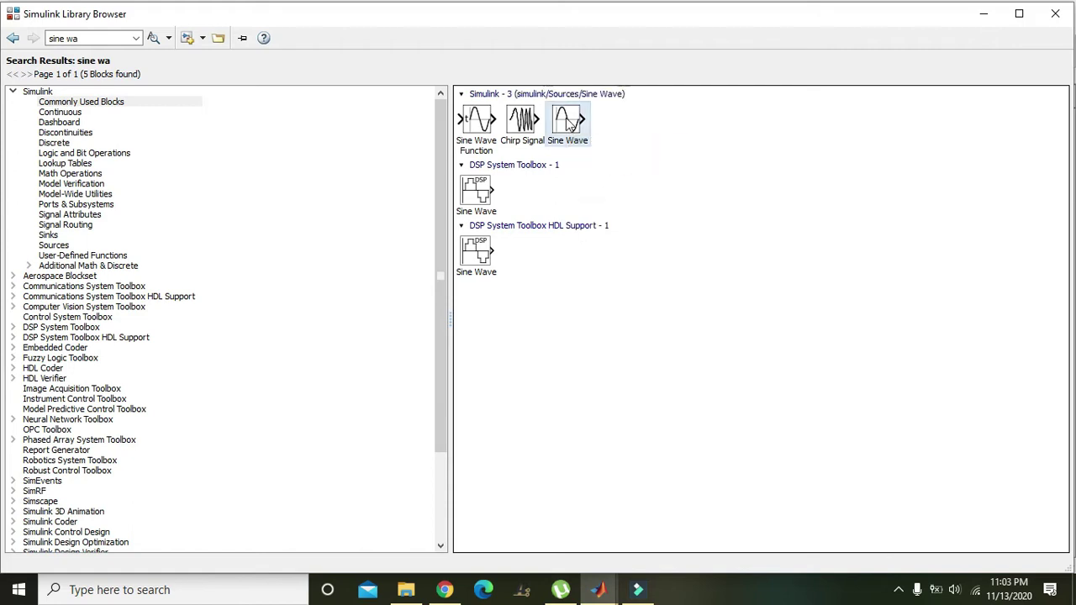
right_click(566, 119)
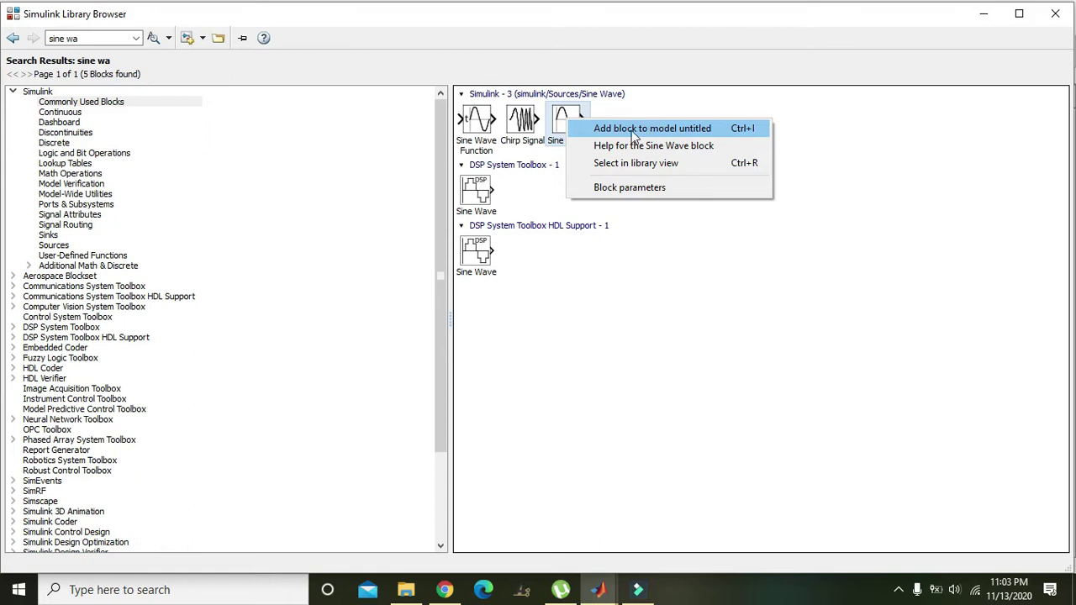
click(660, 129)
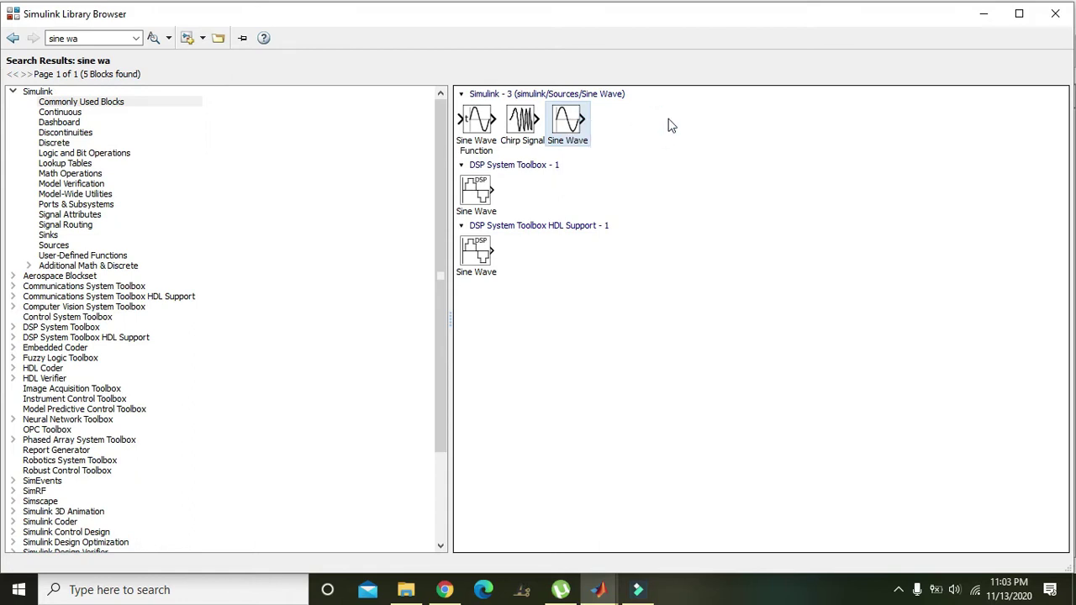
Step: Enlarge the Sine Wave block and move it to the upper left of the canvas
click(984, 14)
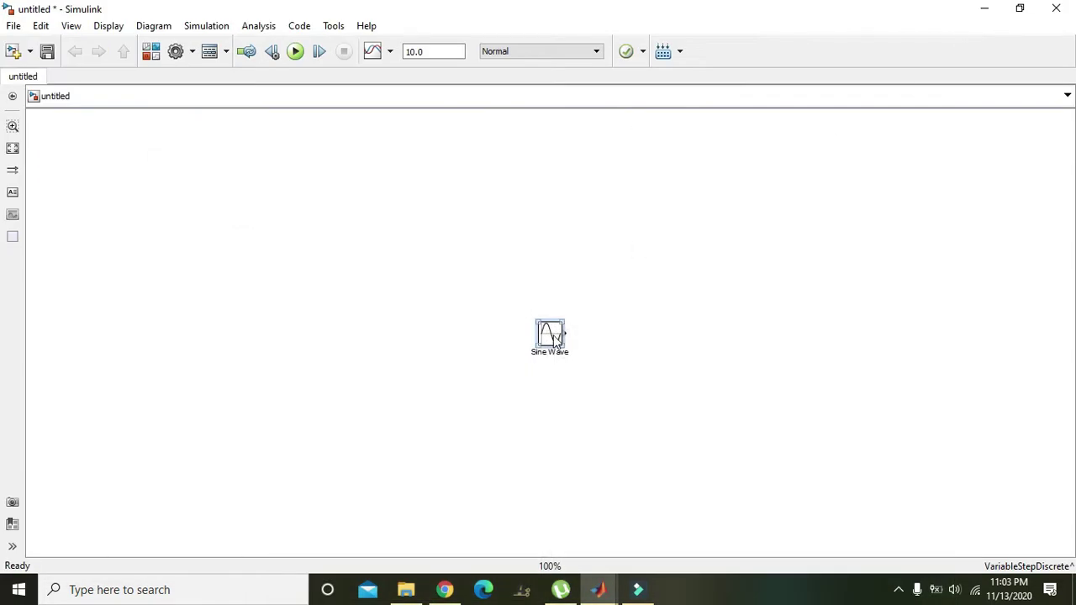
drag(550, 333, 484, 417)
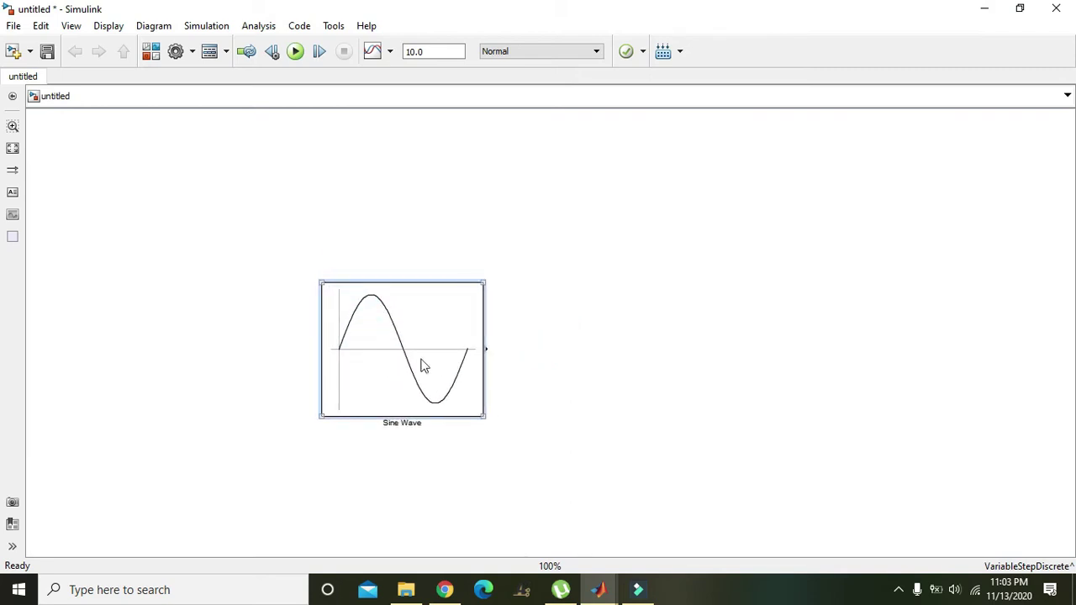
drag(418, 358, 283, 314)
click(483, 312)
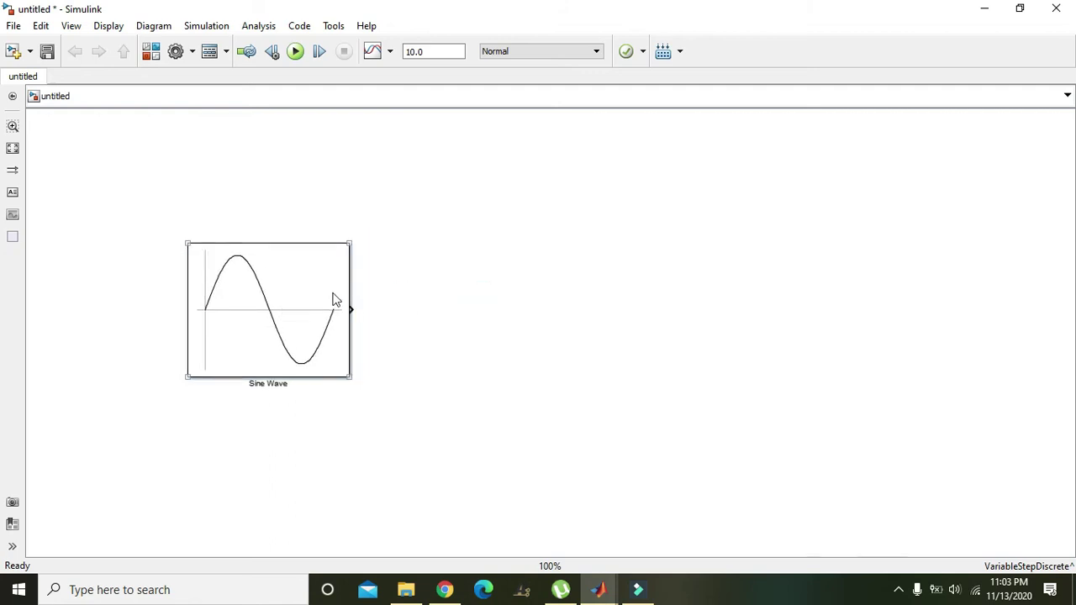
click(299, 315)
Step: Search the Library Browser for 'saturation' and add the Saturation block to model untitled
click(71, 25)
click(92, 43)
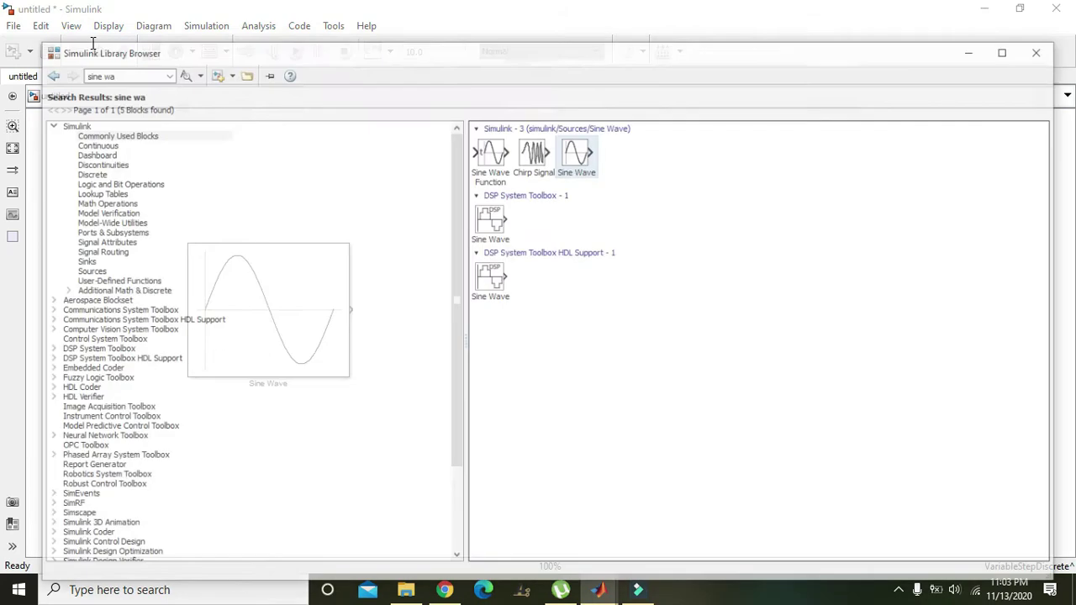
click(88, 39)
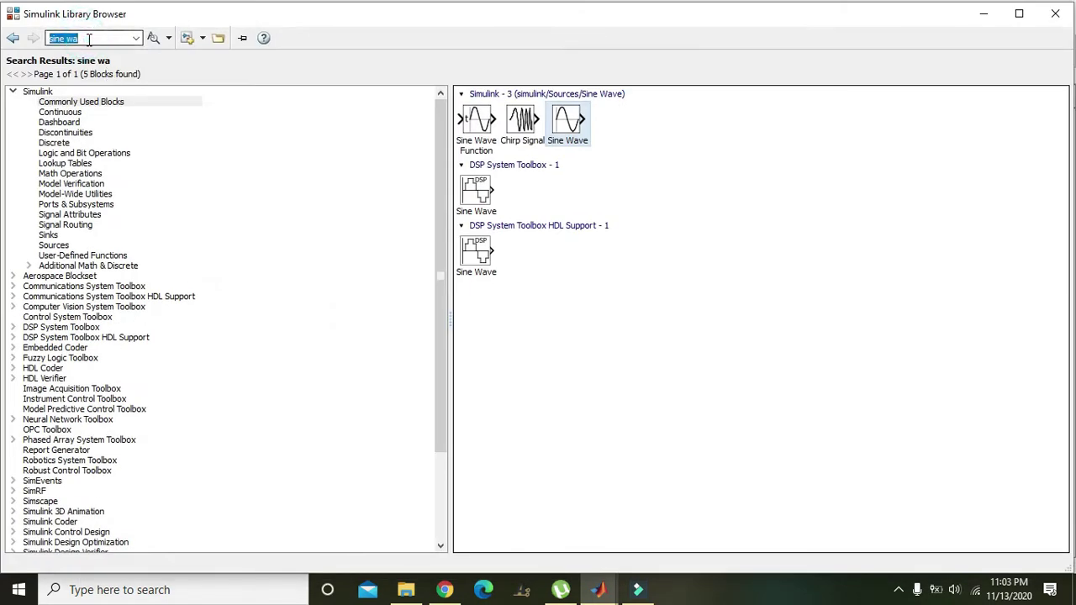
text(satuation)
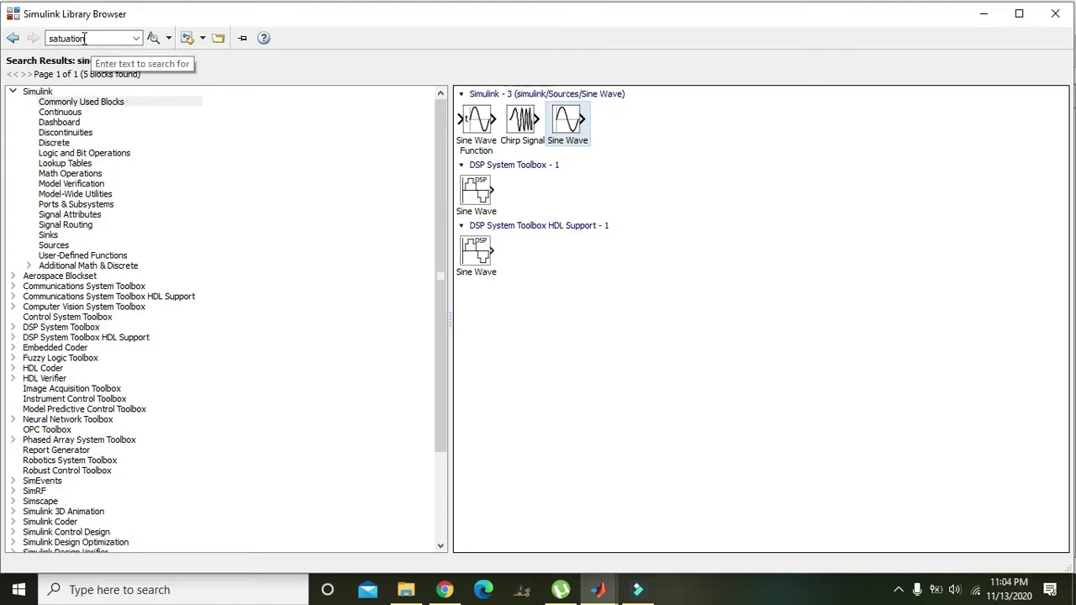
double_click(68, 38)
click(67, 39)
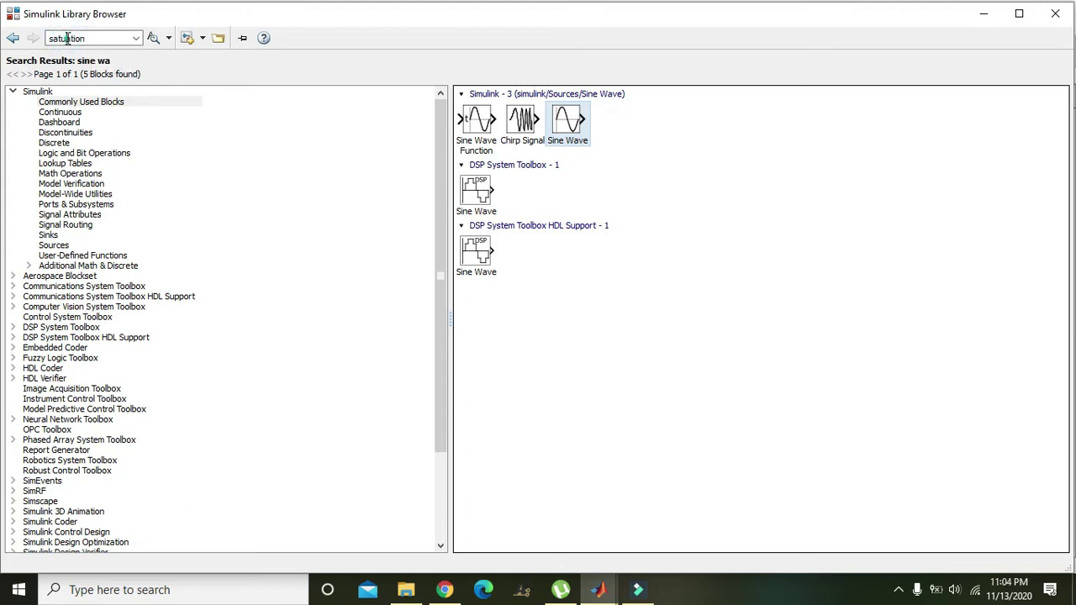
text(r)
text(r)
key(Return)
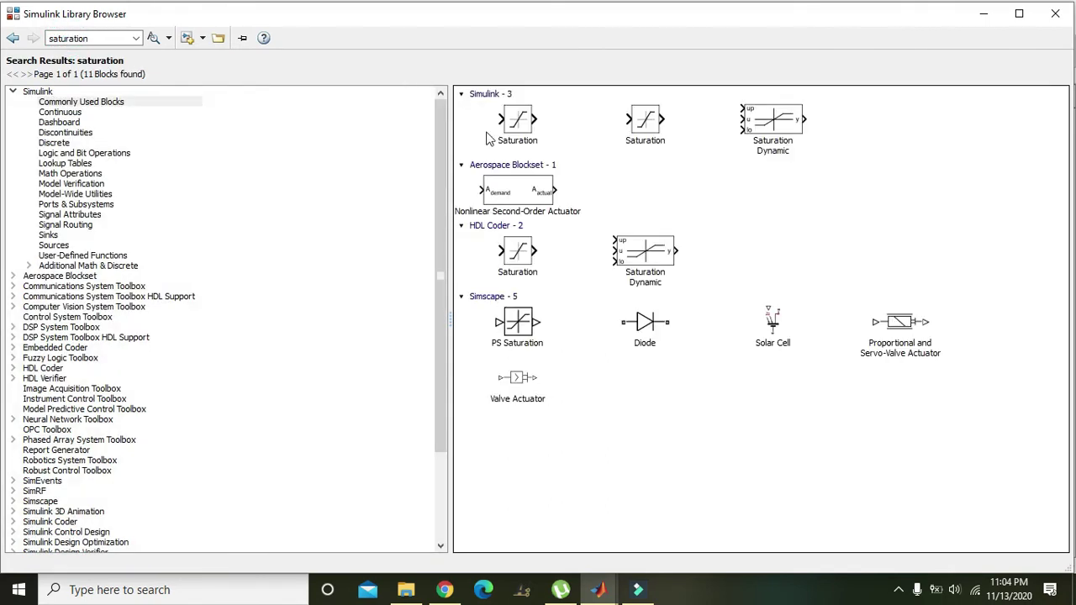
right_click(518, 124)
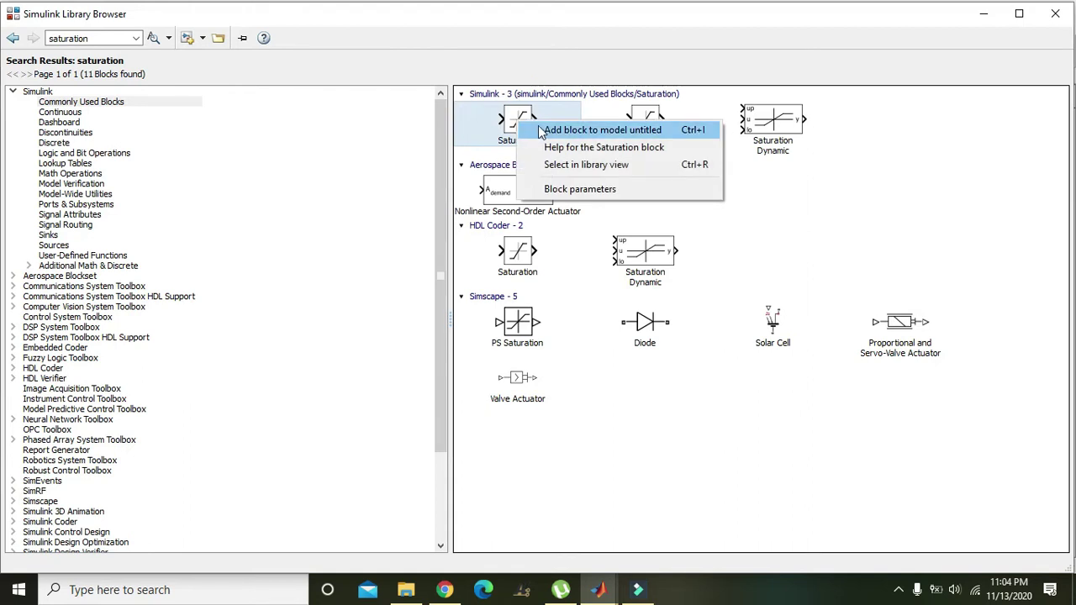
click(542, 131)
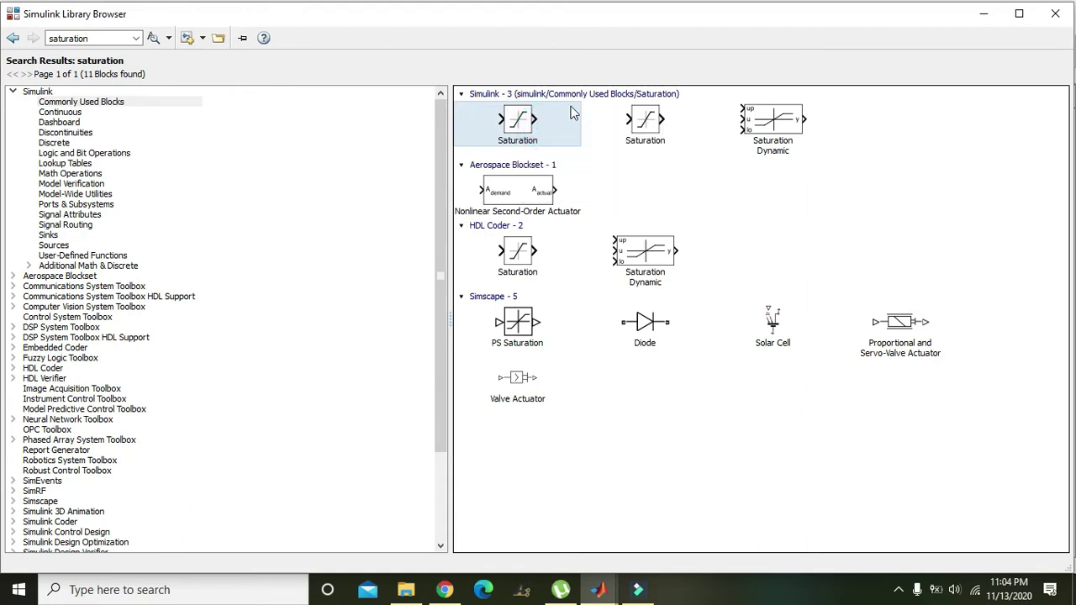
click(982, 15)
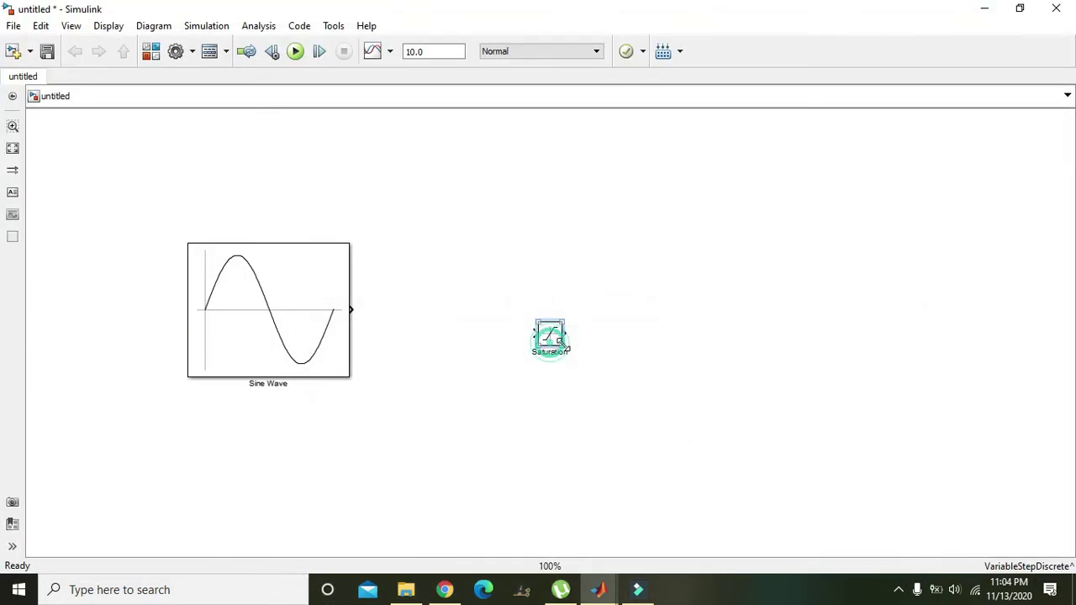
Step: Enlarge the Saturation block, level it with Sine Wave, and shift Sine Wave further left
drag(563, 346, 735, 465)
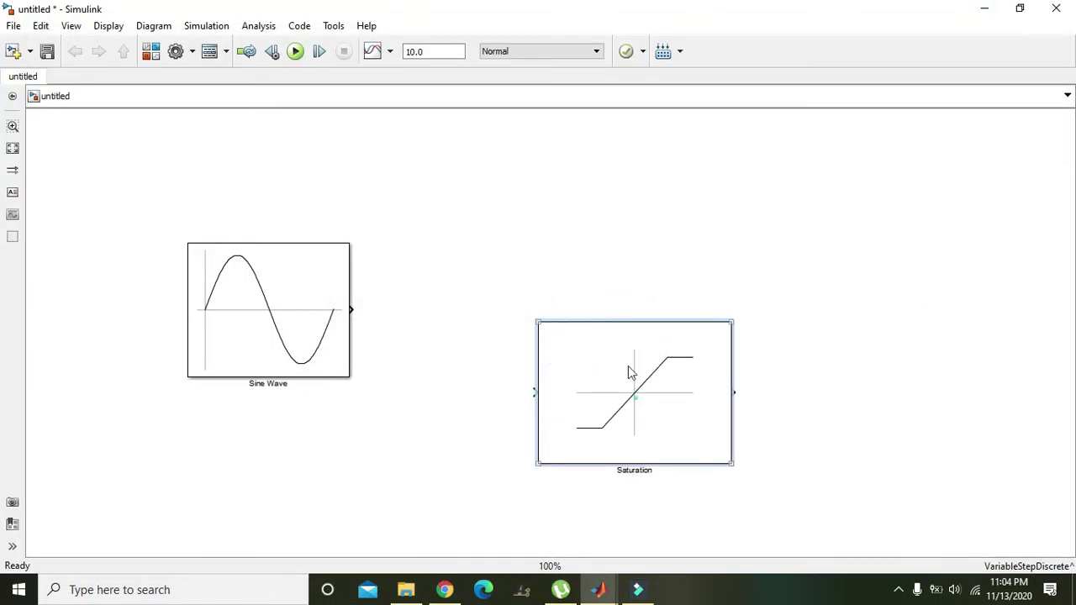
drag(631, 373, 528, 329)
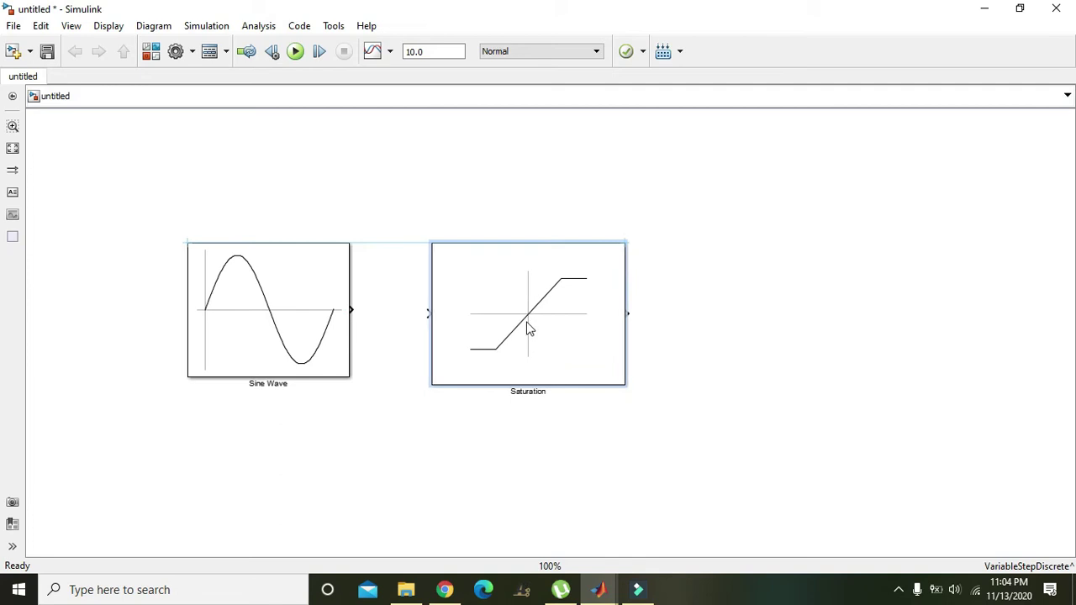
drag(247, 310, 158, 313)
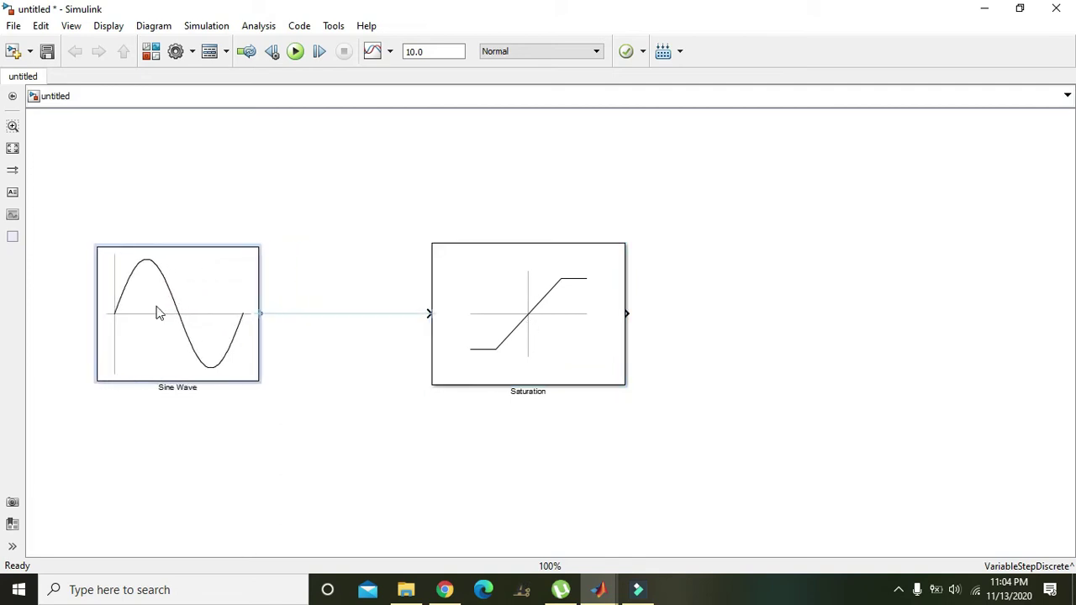
drag(448, 329, 432, 334)
click(386, 358)
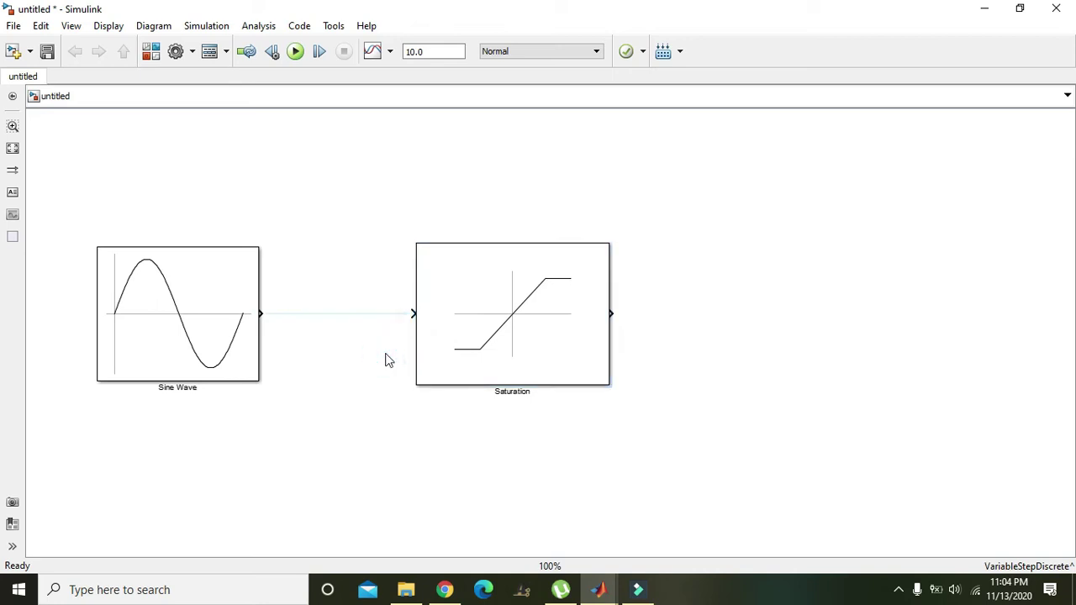
Step: Draw a signal line from the Sine Wave output to the Saturation input
click(482, 351)
click(146, 266)
click(508, 320)
click(412, 315)
click(154, 308)
click(483, 321)
click(412, 314)
drag(412, 313, 261, 314)
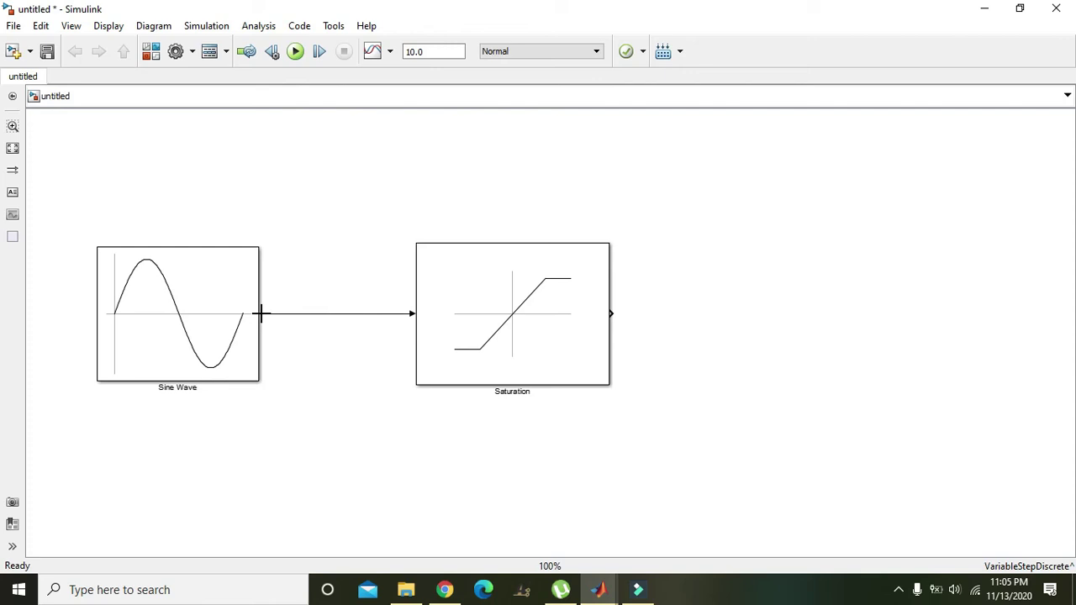
double_click(484, 323)
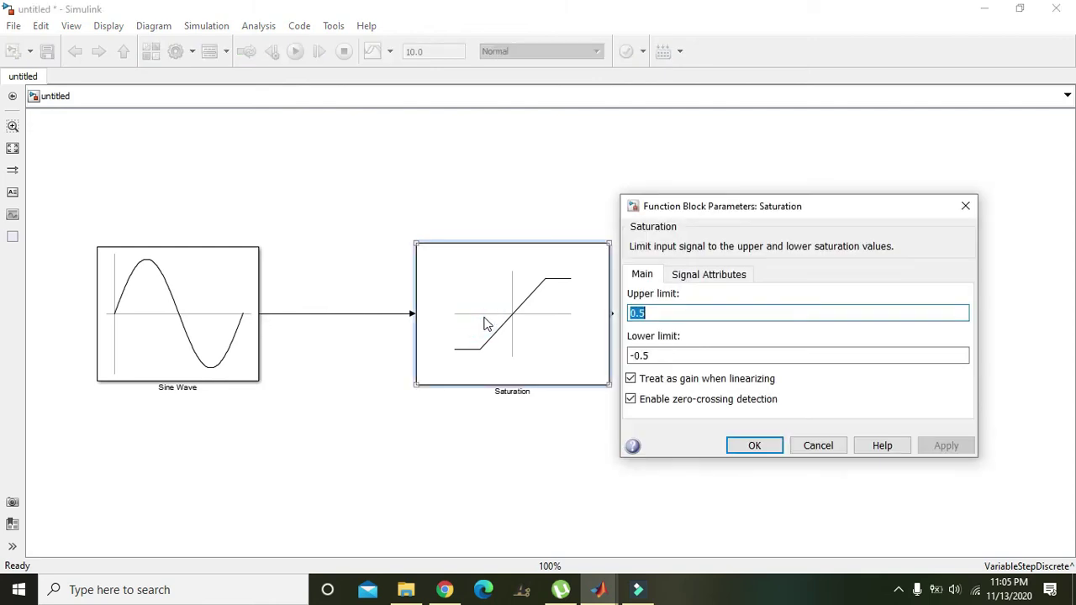
click(650, 313)
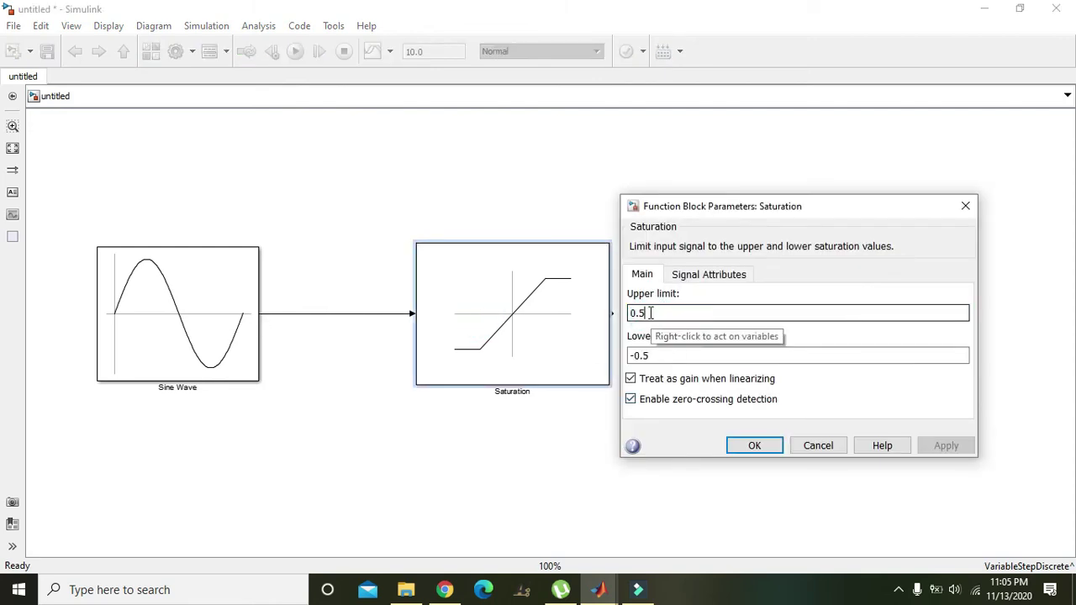
click(659, 357)
double_click(659, 356)
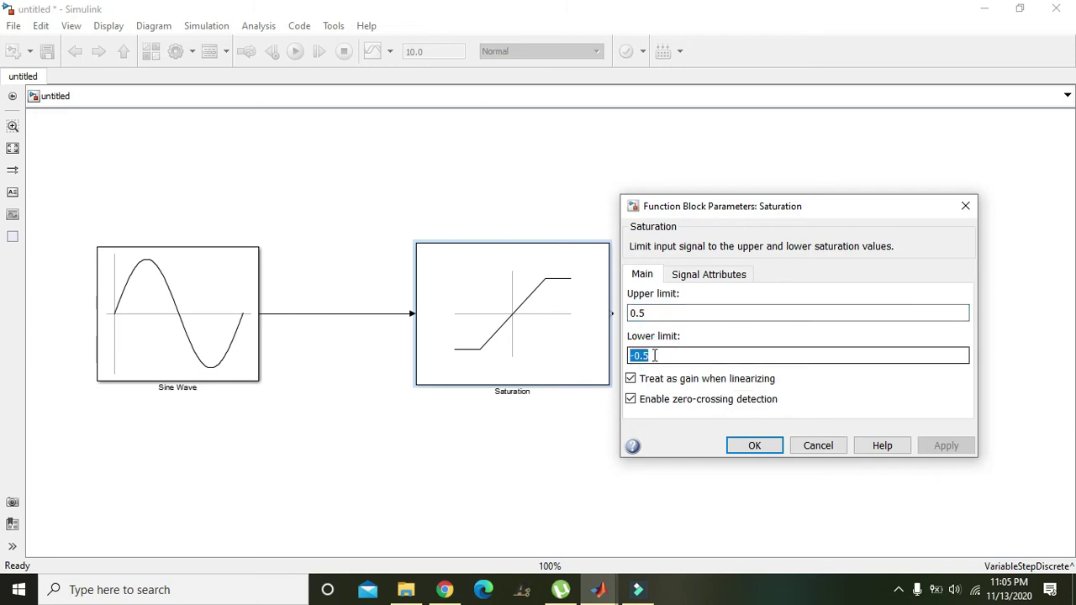
click(820, 449)
double_click(199, 327)
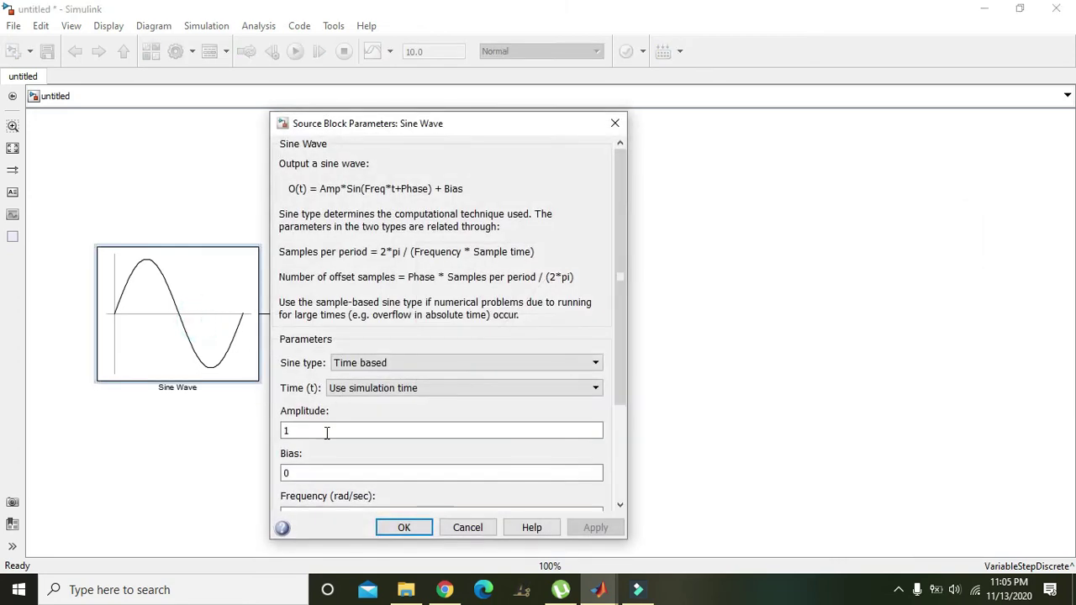
click(476, 524)
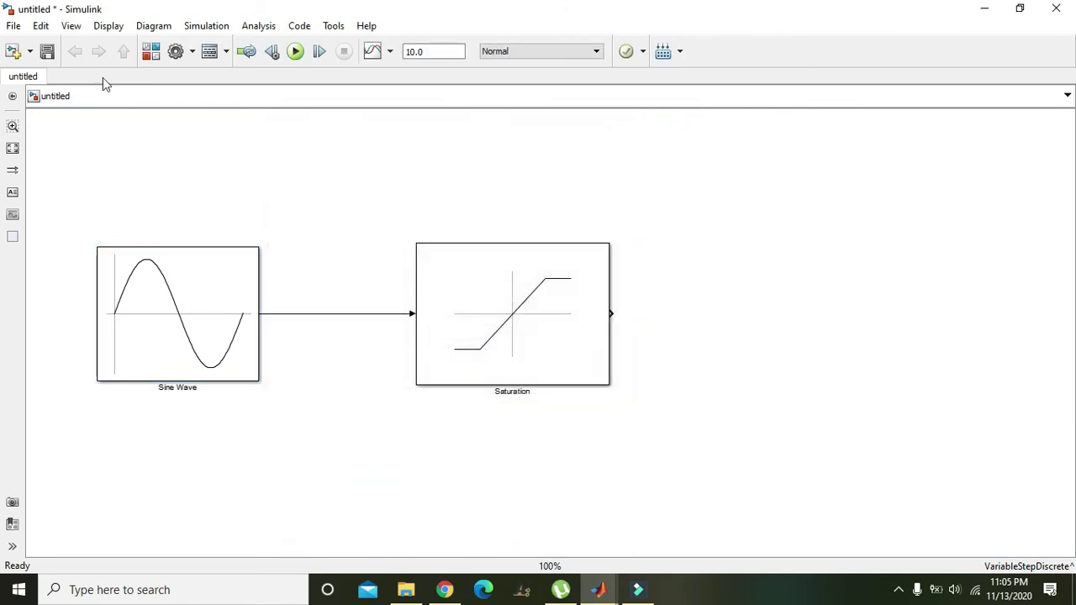
Step: Search the library for 'scope' and add the Scope block to the model
click(71, 26)
click(101, 45)
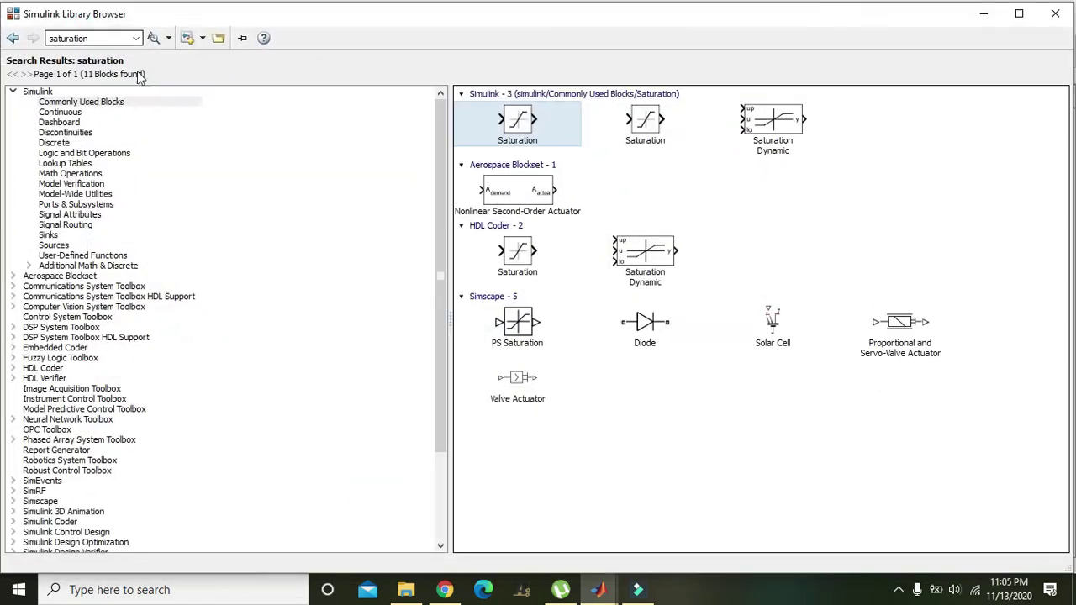
double_click(100, 38)
text(sc)
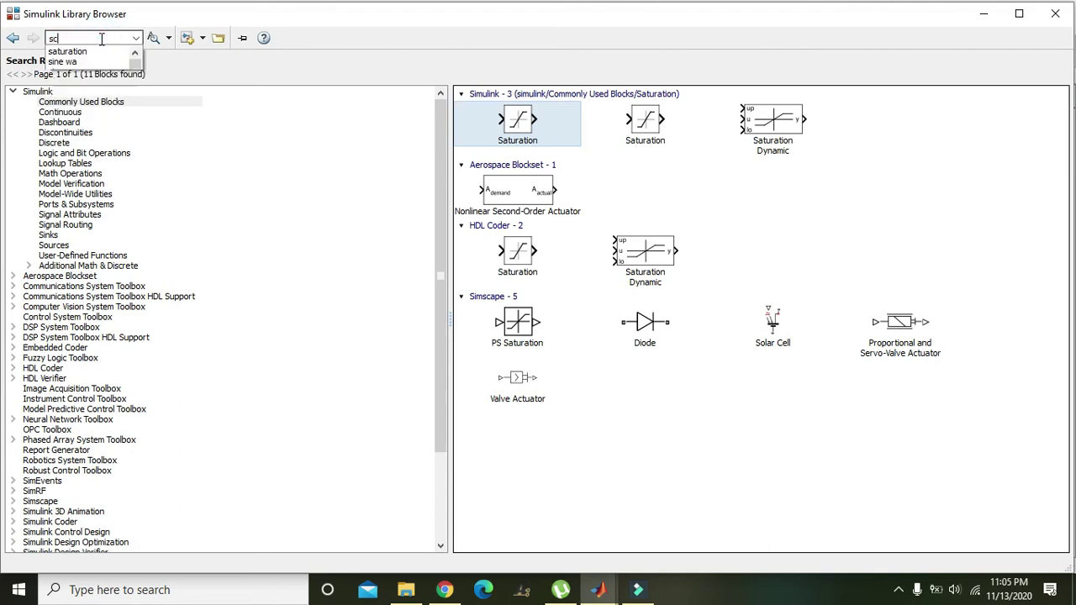
text(ope)
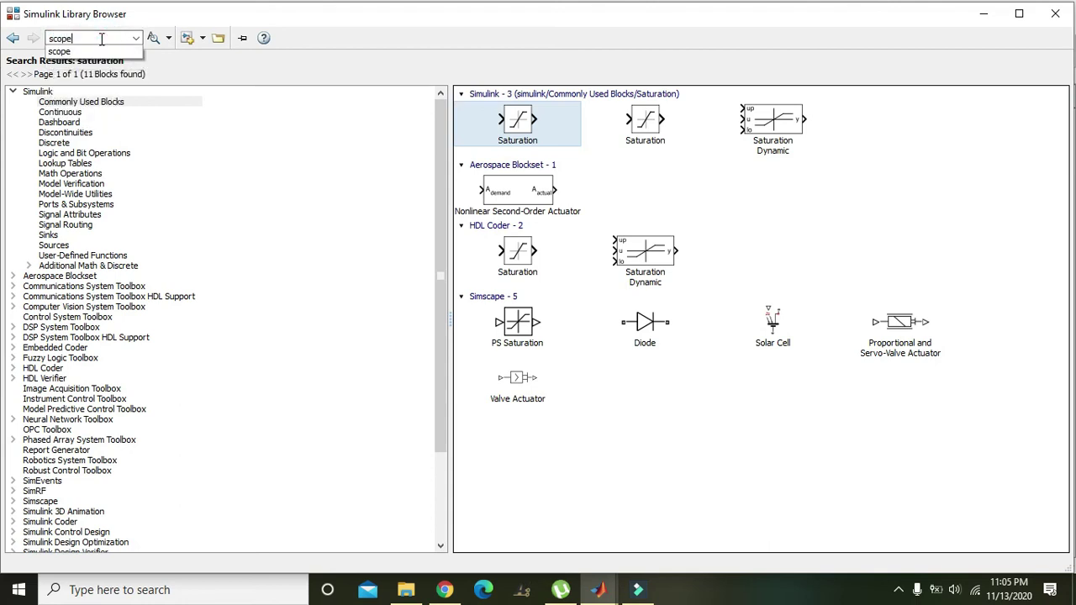
key(Return)
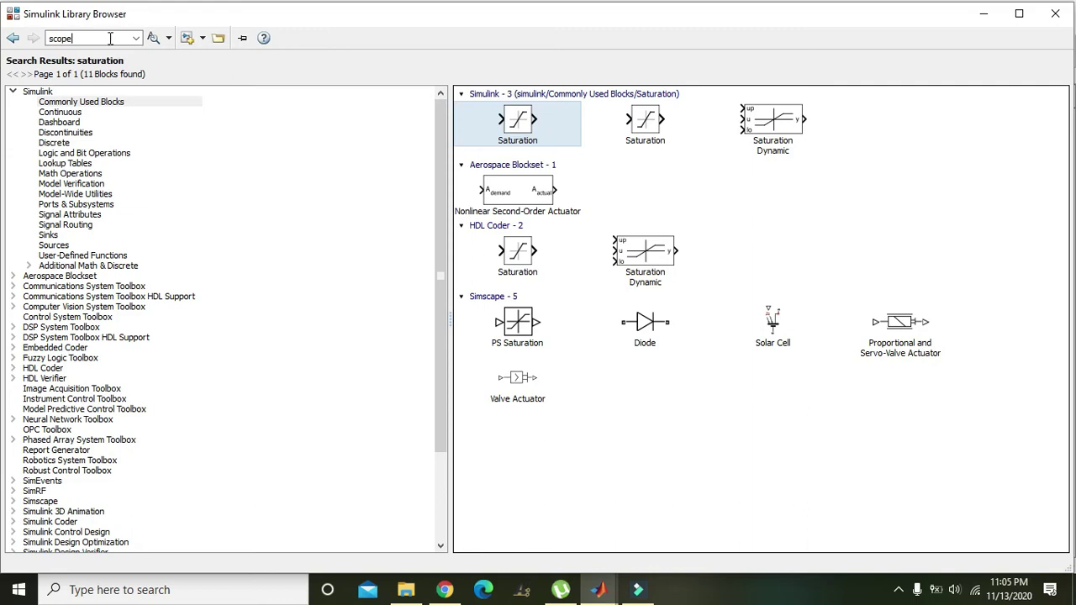
click(152, 38)
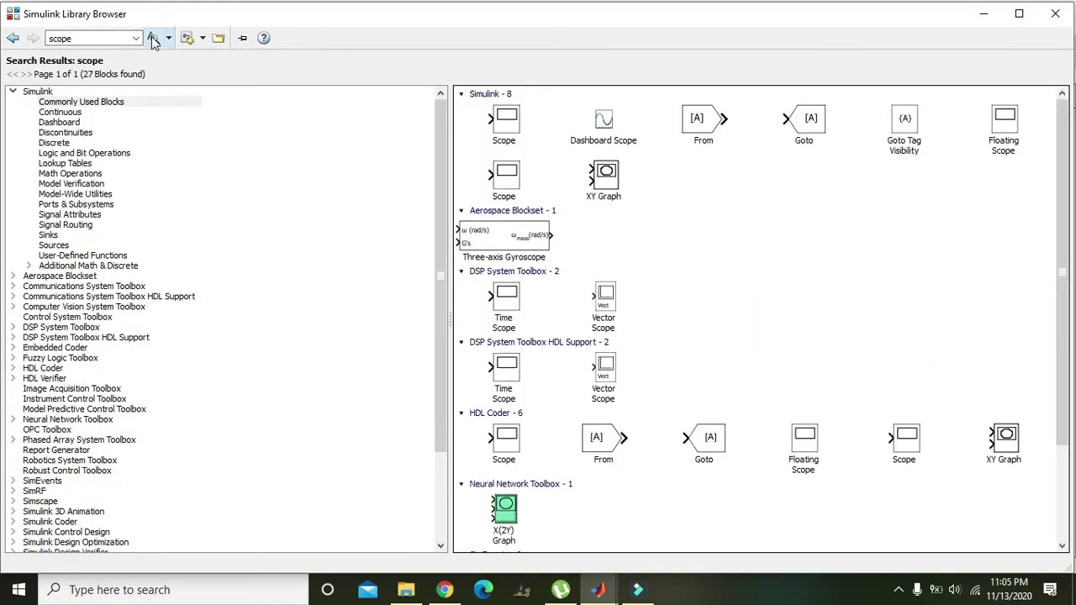
right_click(515, 133)
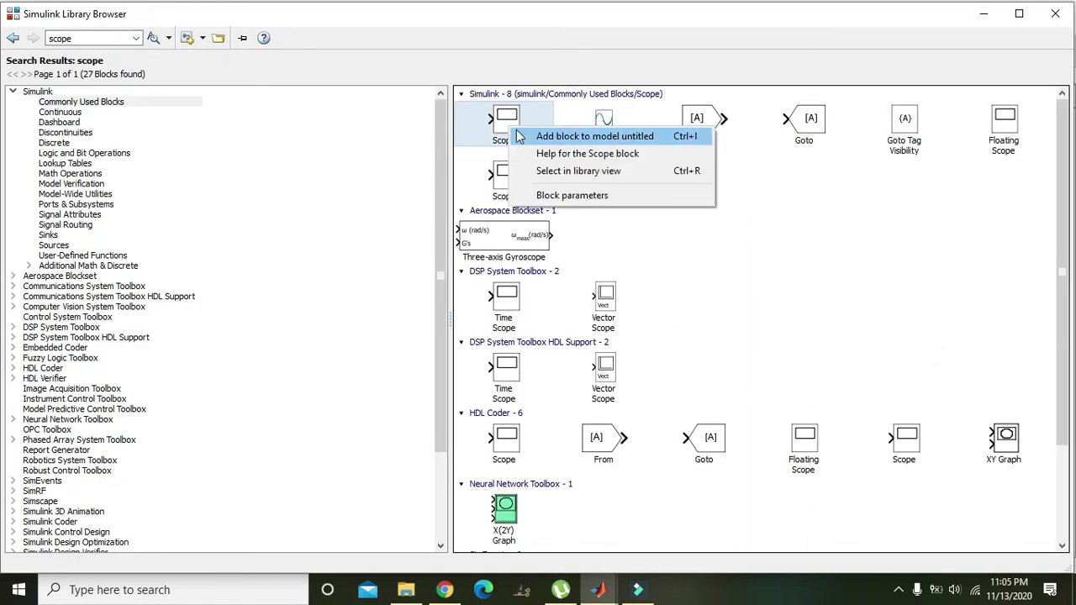
click(571, 137)
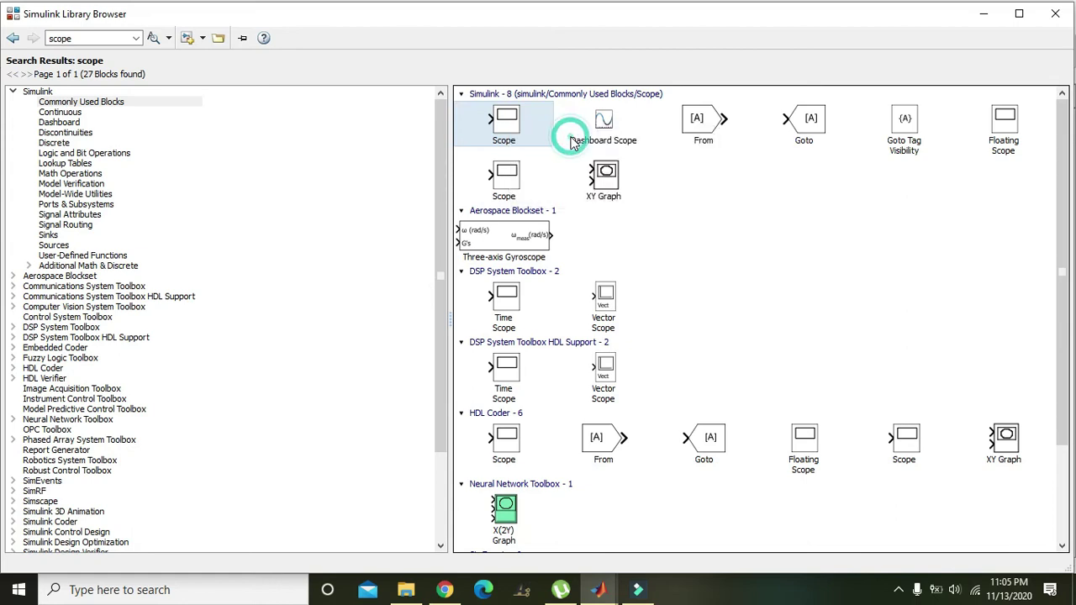
click(985, 12)
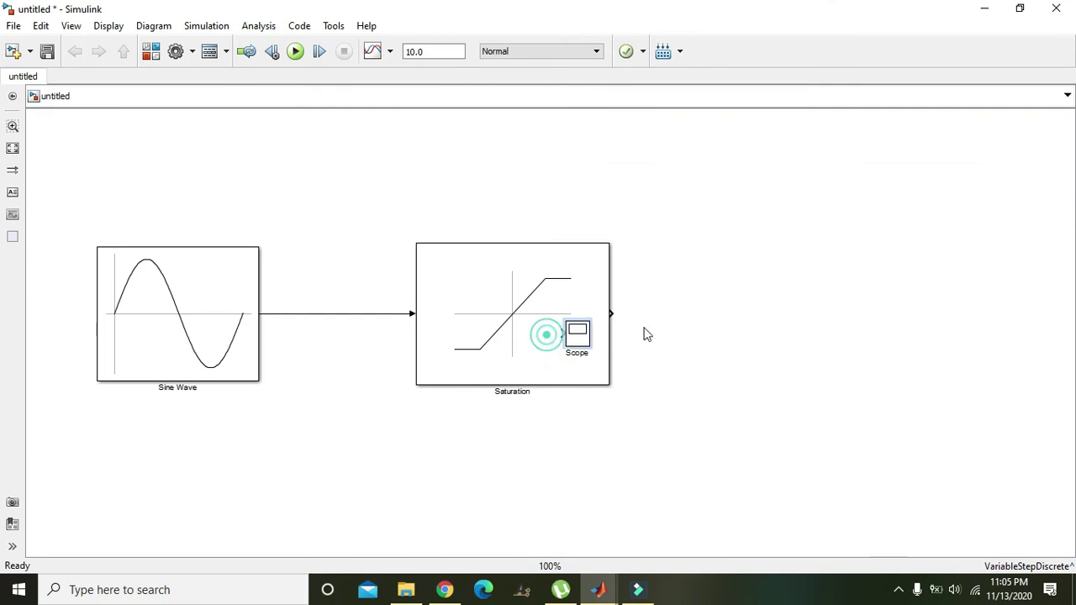
Step: Enlarge the Scope, align it with Saturation, and connect the Saturation output to it
drag(647, 334, 938, 510)
drag(835, 415, 852, 341)
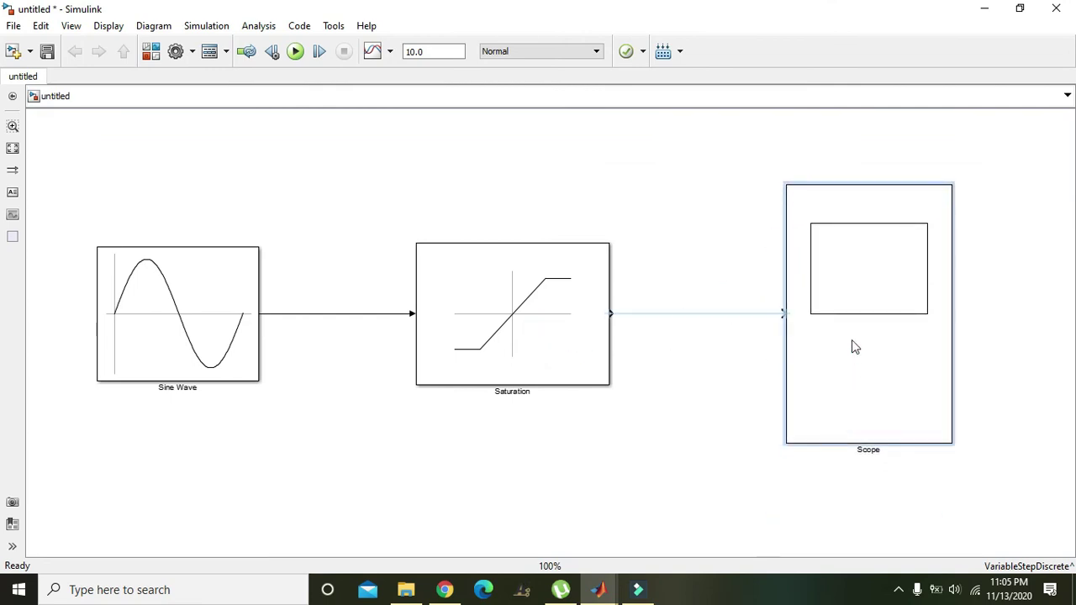
mouse_move(782, 314)
mouse_down()
mouse_move(713, 303)
mouse_move(670, 320)
mouse_move(610, 314)
mouse_up()
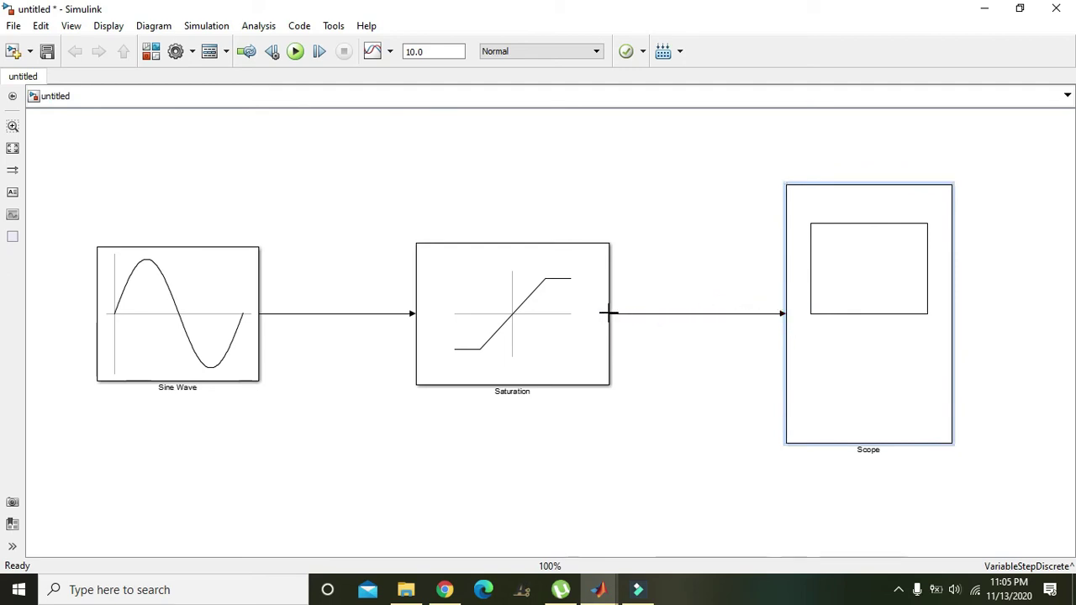
Step: Set the Scope's Number of axes to 2 and move its window aside
double_click(859, 311)
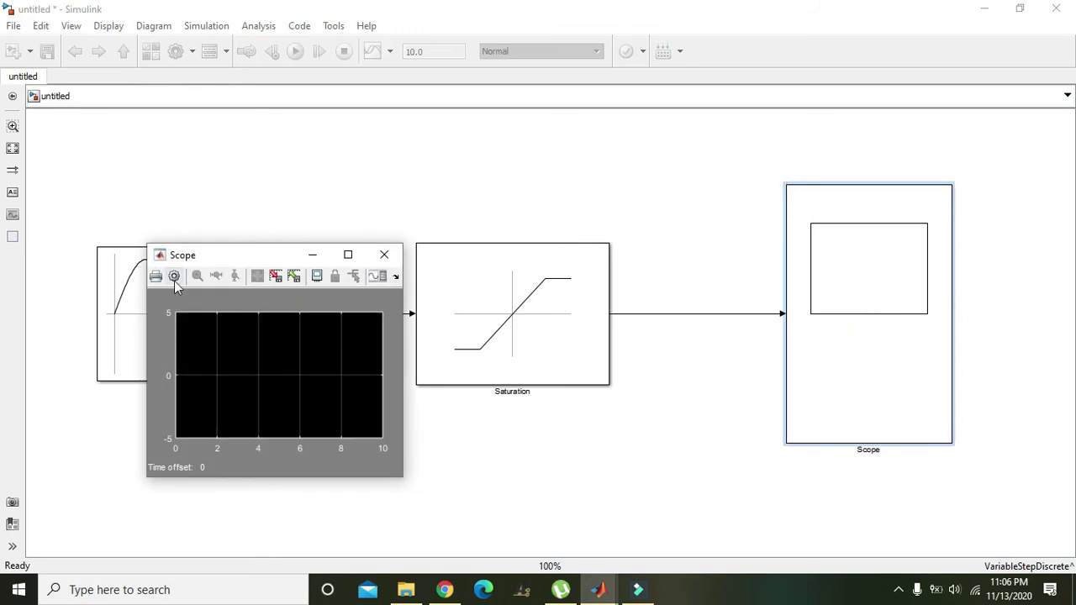
click(174, 277)
double_click(266, 353)
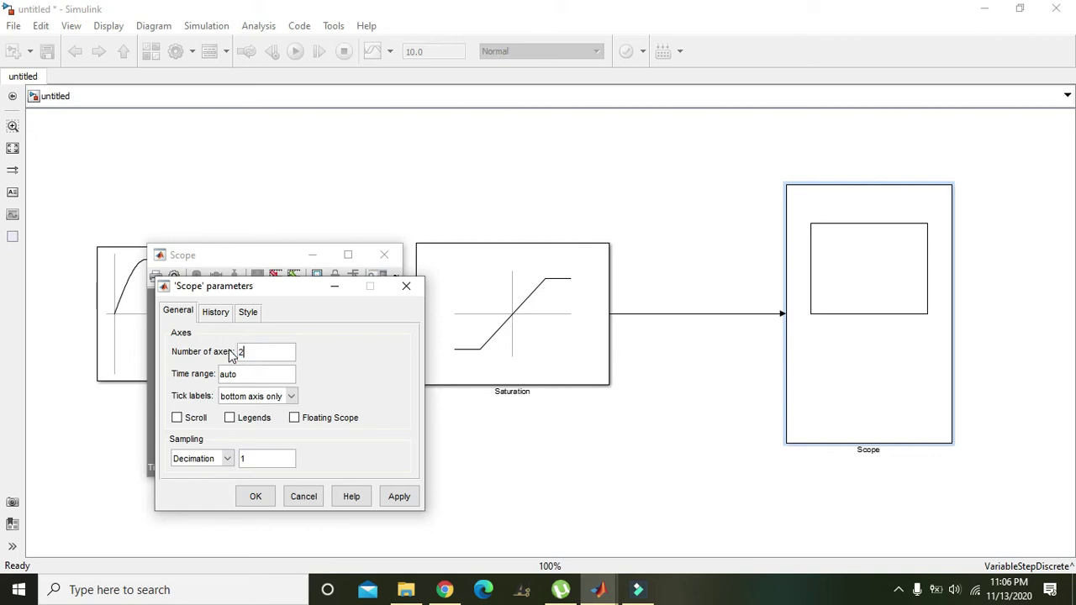
text(2)
click(256, 495)
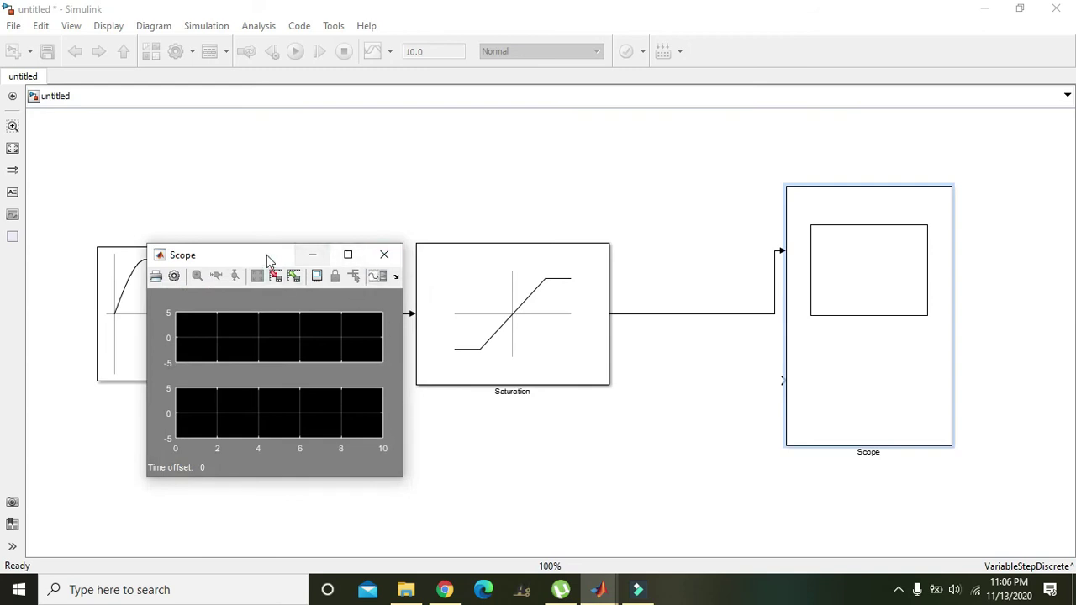
drag(267, 255, 387, 318)
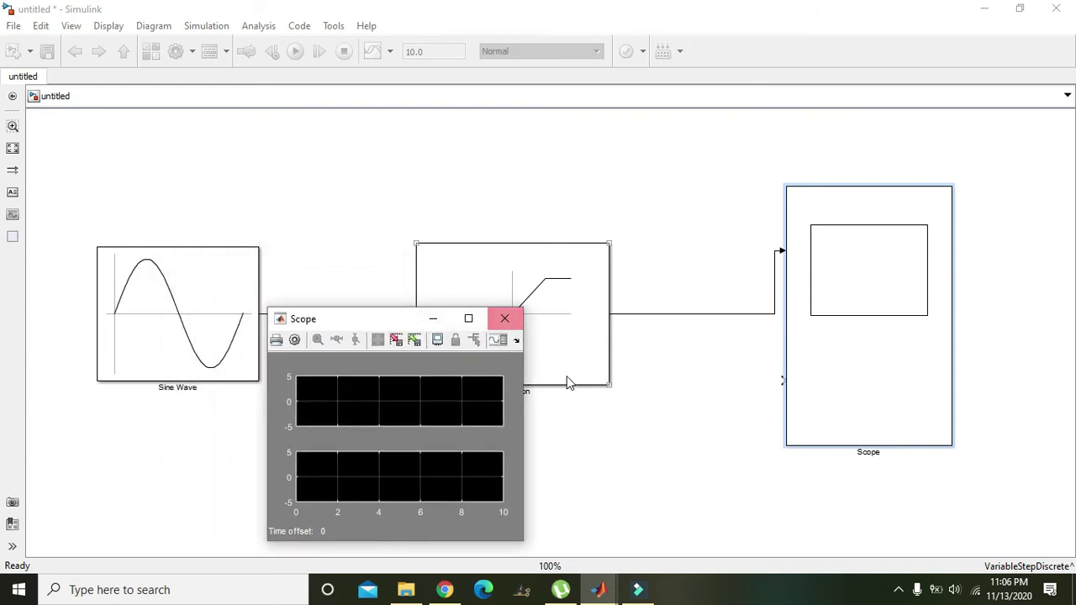
Step: Branch the sine signal into the Scope's second input, raise Saturation, and lower the bottom line
click(690, 370)
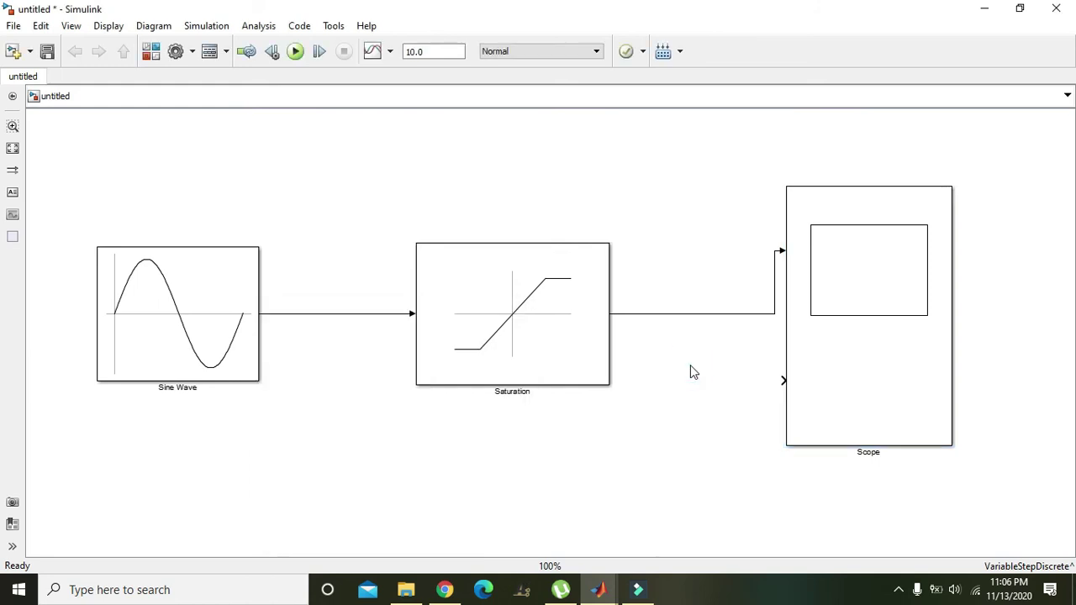
drag(781, 382, 316, 316)
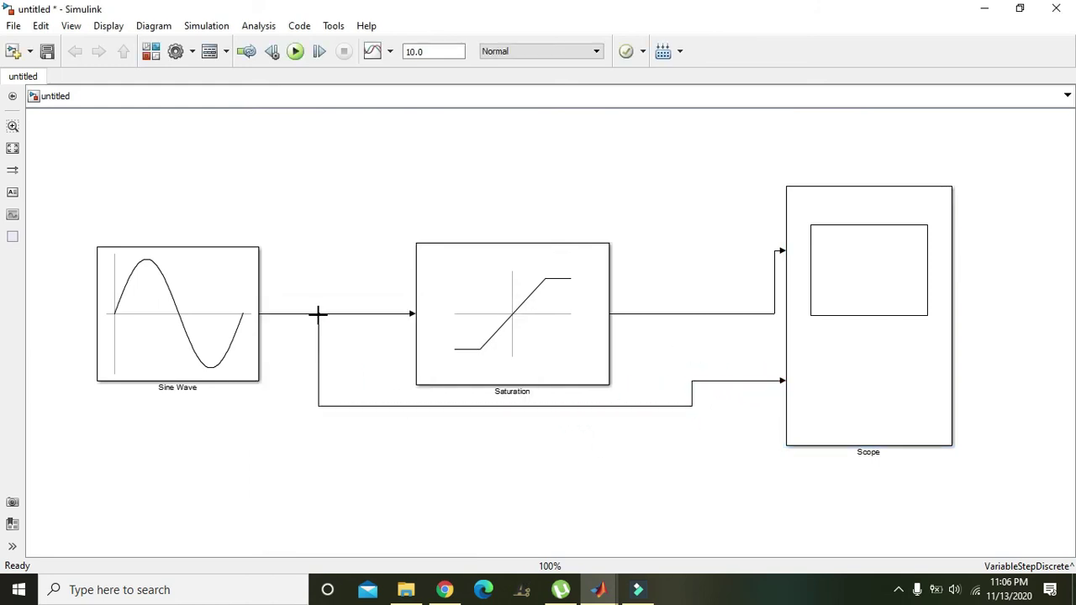
click(491, 351)
drag(508, 340, 506, 279)
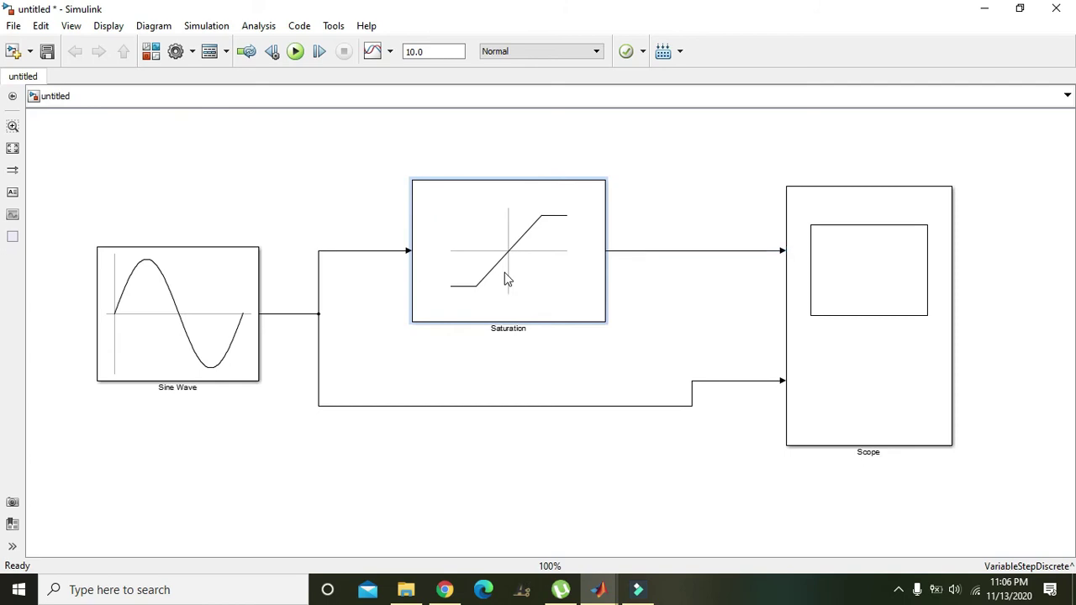
click(675, 407)
drag(674, 407, 677, 447)
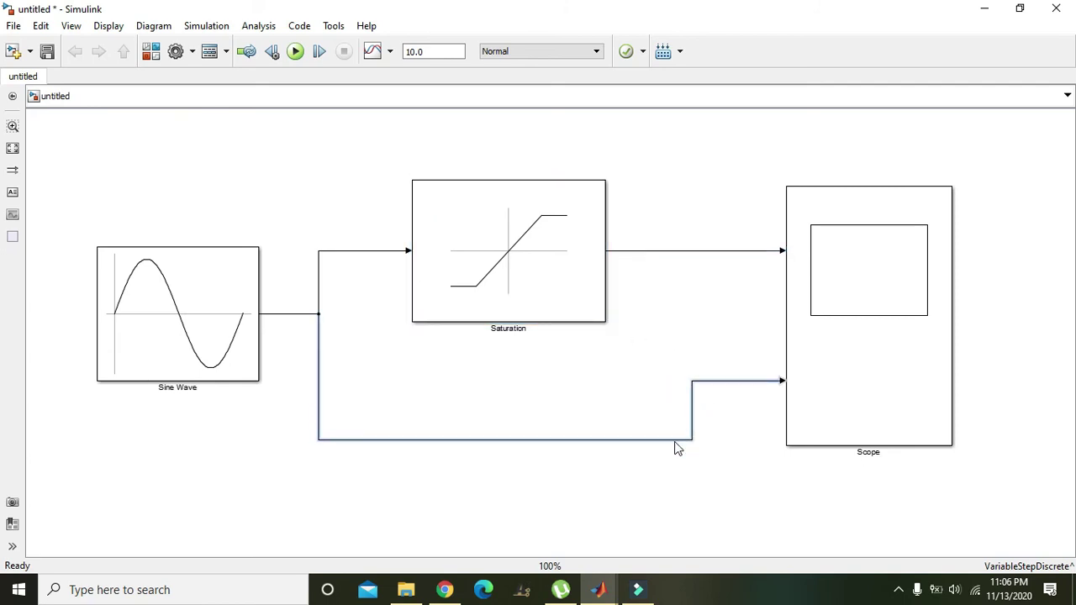
click(614, 372)
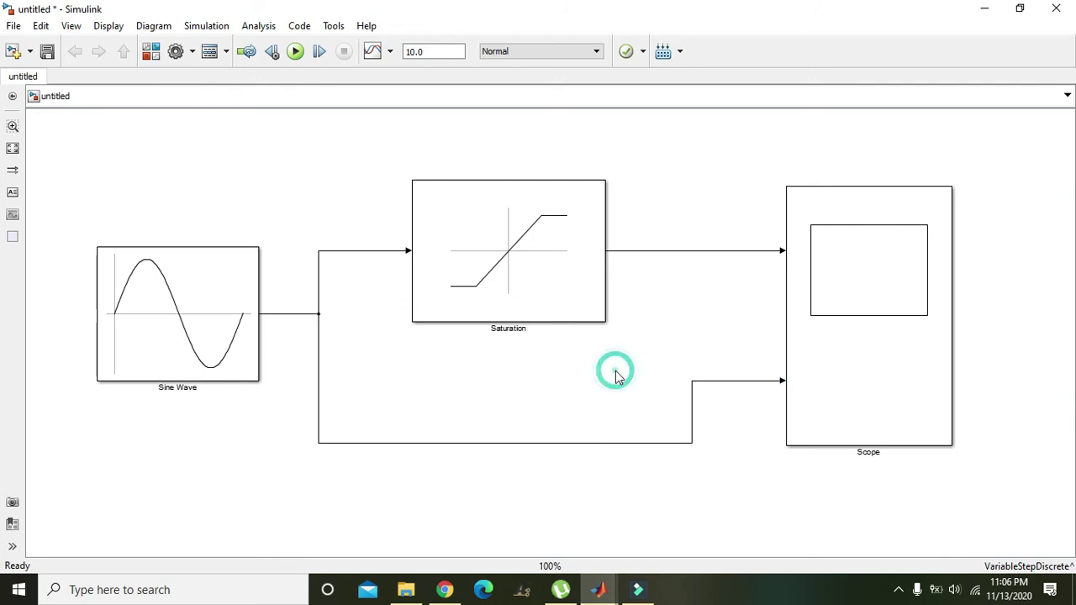
Step: Run the simulation and open the Scope window maximized to view the results
click(295, 52)
double_click(867, 351)
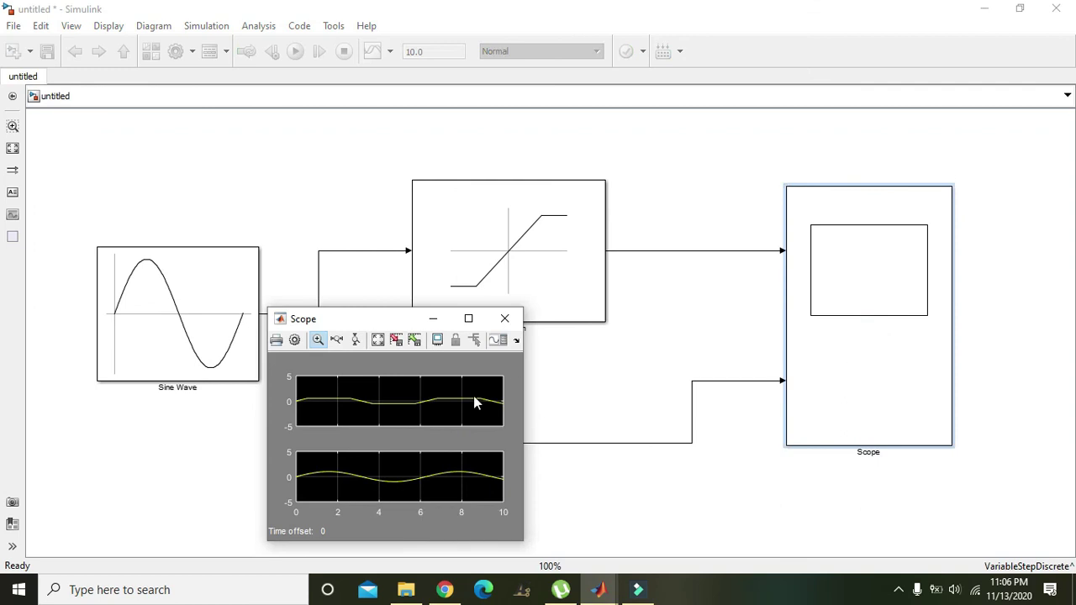
drag(398, 324, 504, 359)
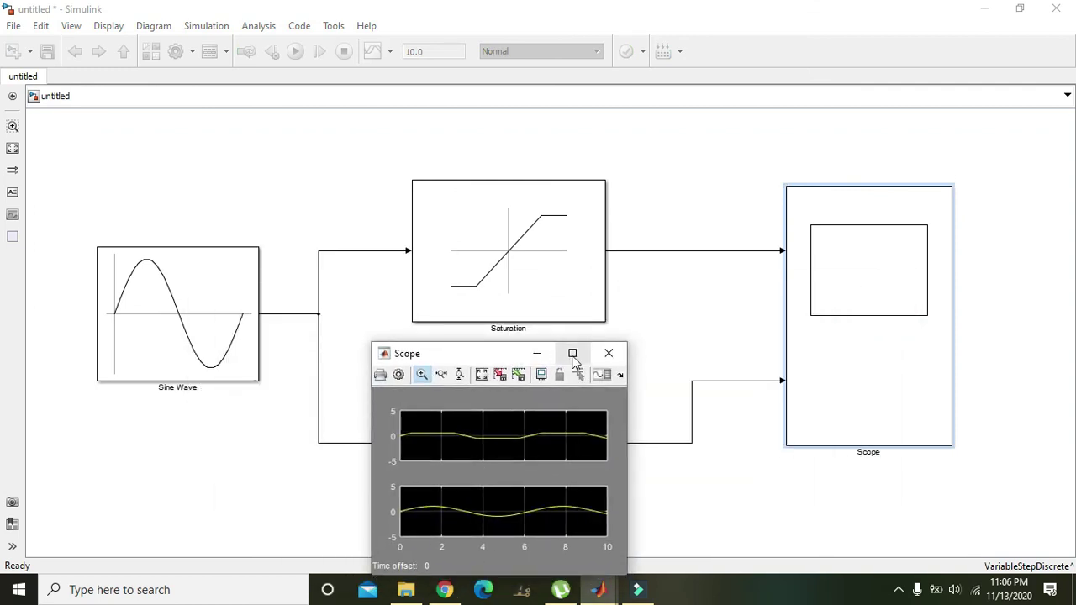
click(573, 354)
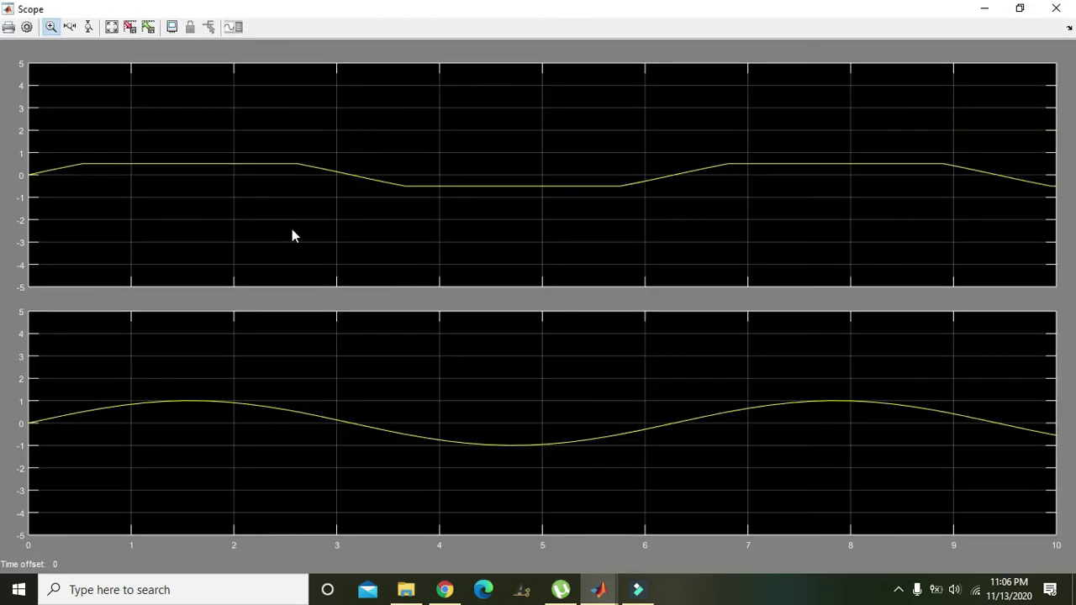
Step: Autoscale both Scope plots to fit the clipped and original signals
click(112, 28)
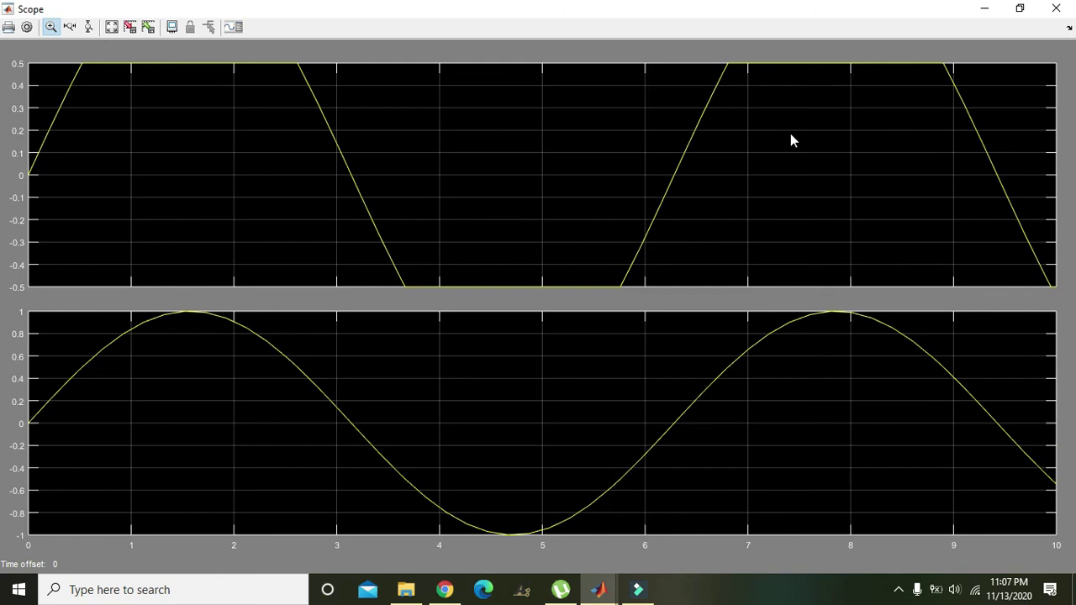
click(1019, 9)
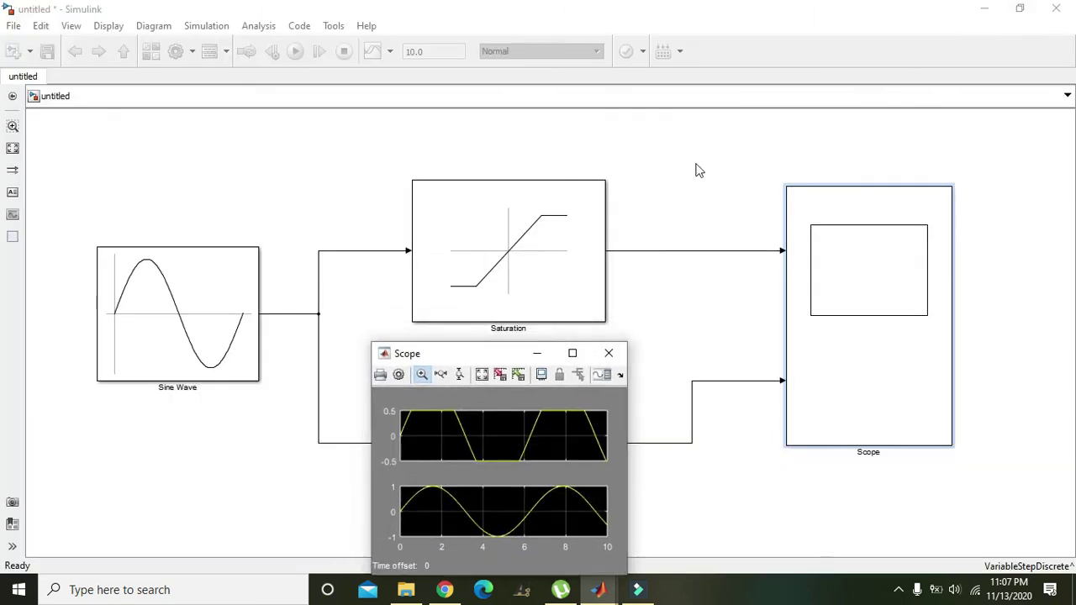
drag(501, 359, 568, 360)
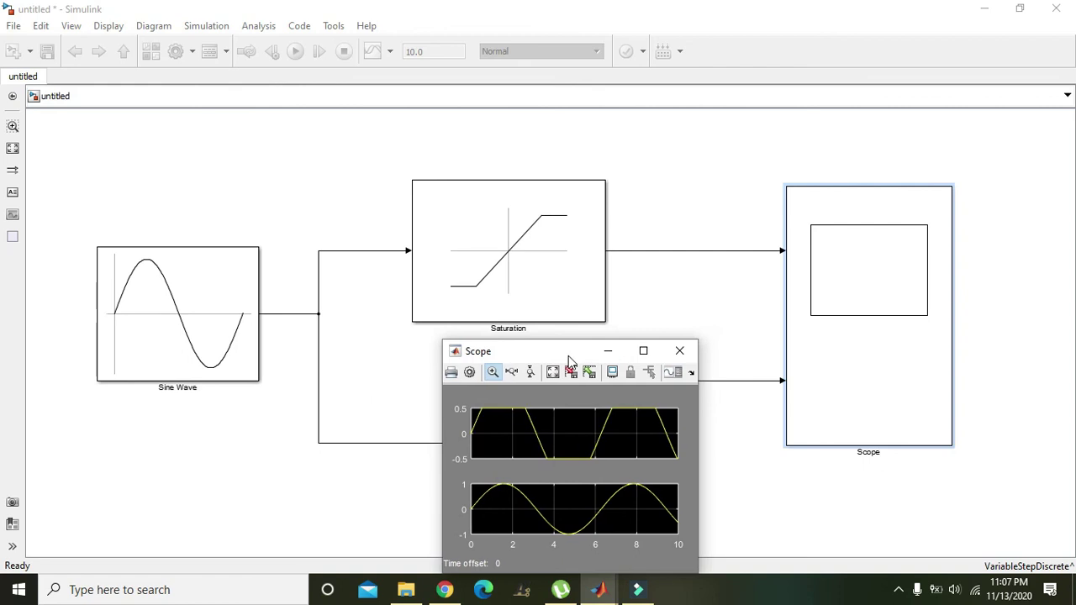